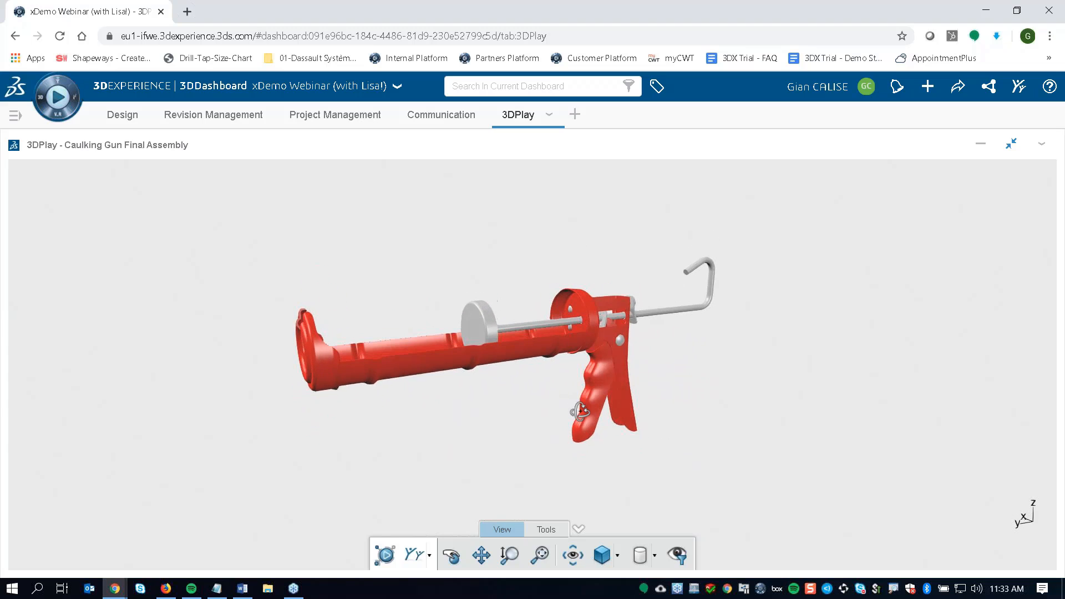
# Examine the Caulking Gun Final Assembly in 3DPlay from both sides and the front, including its front cap.
pyautogui.scroll(5, 463, 361)
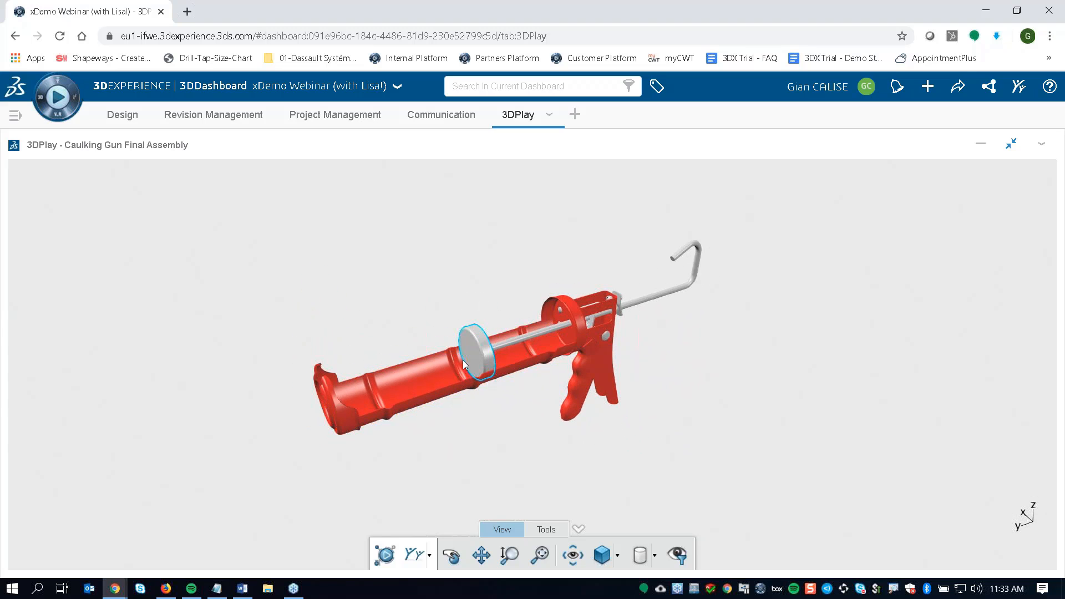
pyautogui.moveTo(452, 449); pyautogui.dragTo(694, 440, button='middle')
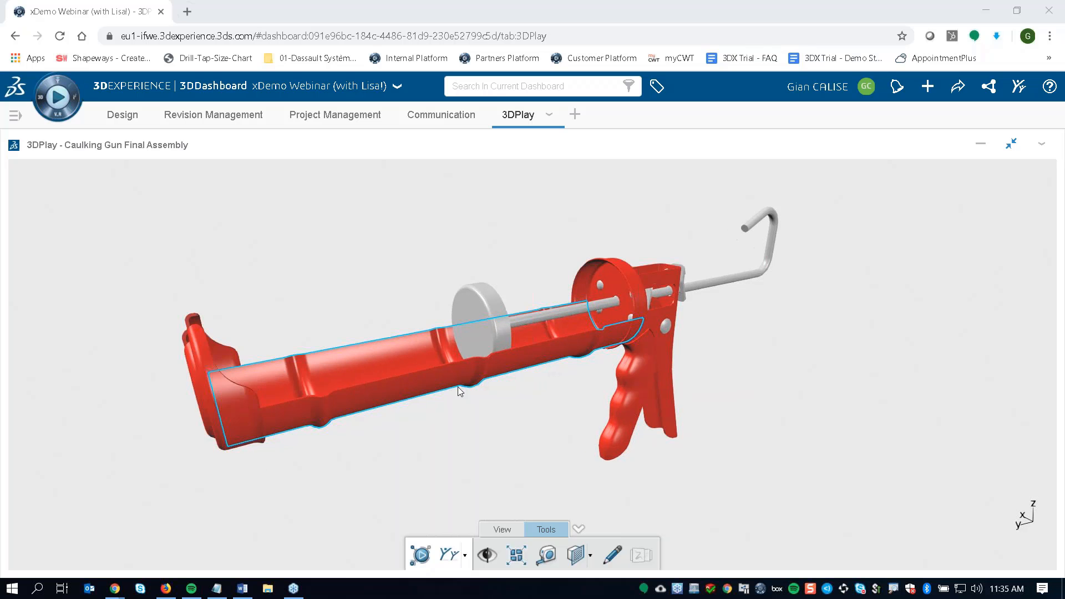
pyautogui.moveTo(499, 386); pyautogui.dragTo(658, 394)
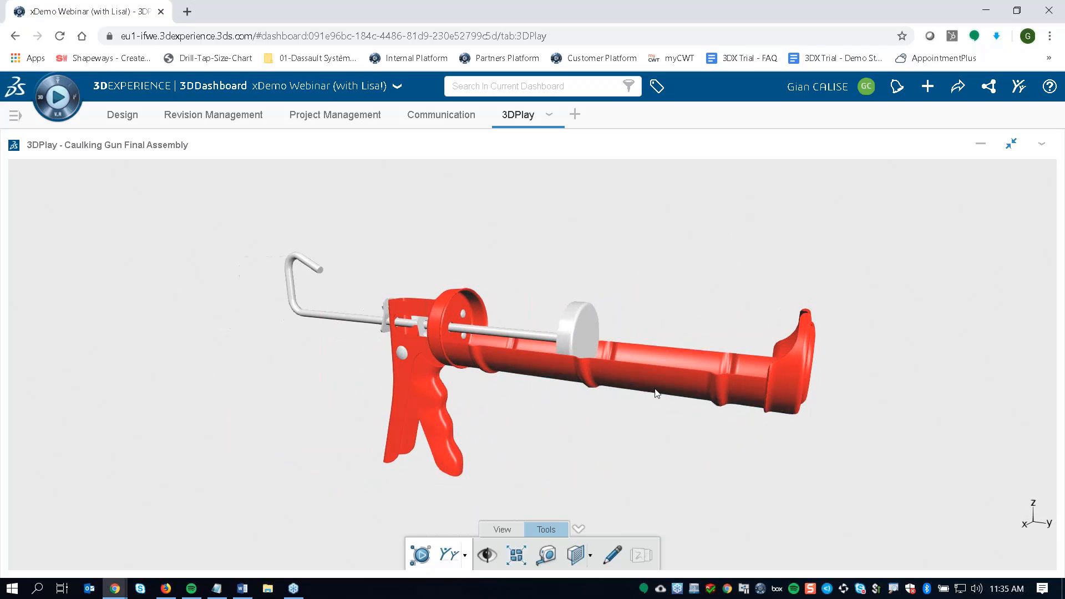
pyautogui.click(444, 427)
pyautogui.click(788, 371)
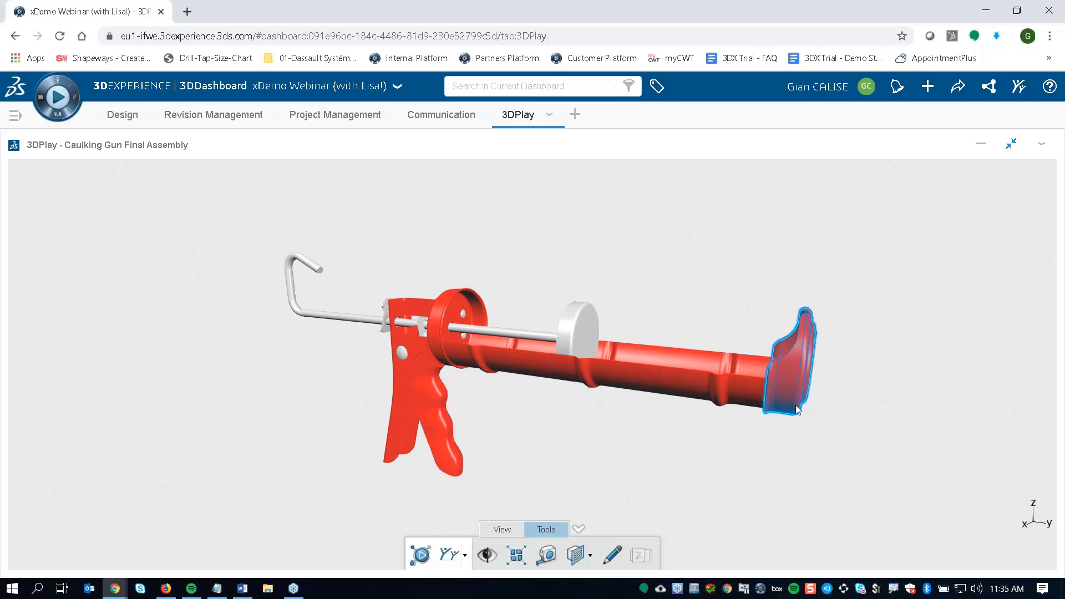
pyautogui.moveTo(599, 428); pyautogui.dragTo(449, 467)
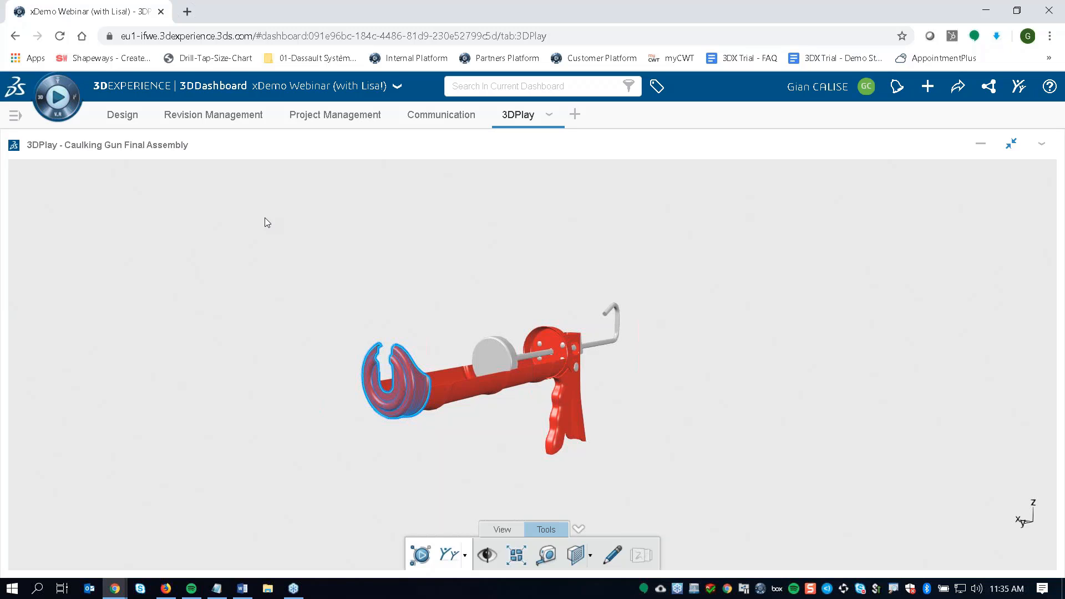
pyautogui.scroll(5, 498, 416)
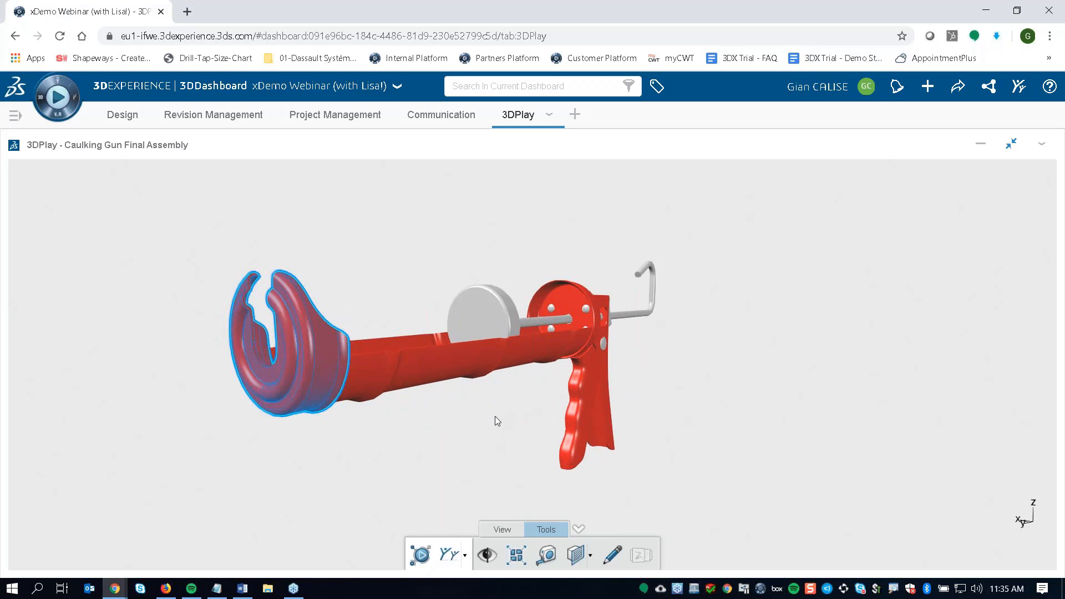
pyautogui.moveTo(495, 416); pyautogui.dragTo(687, 442, button='middle')
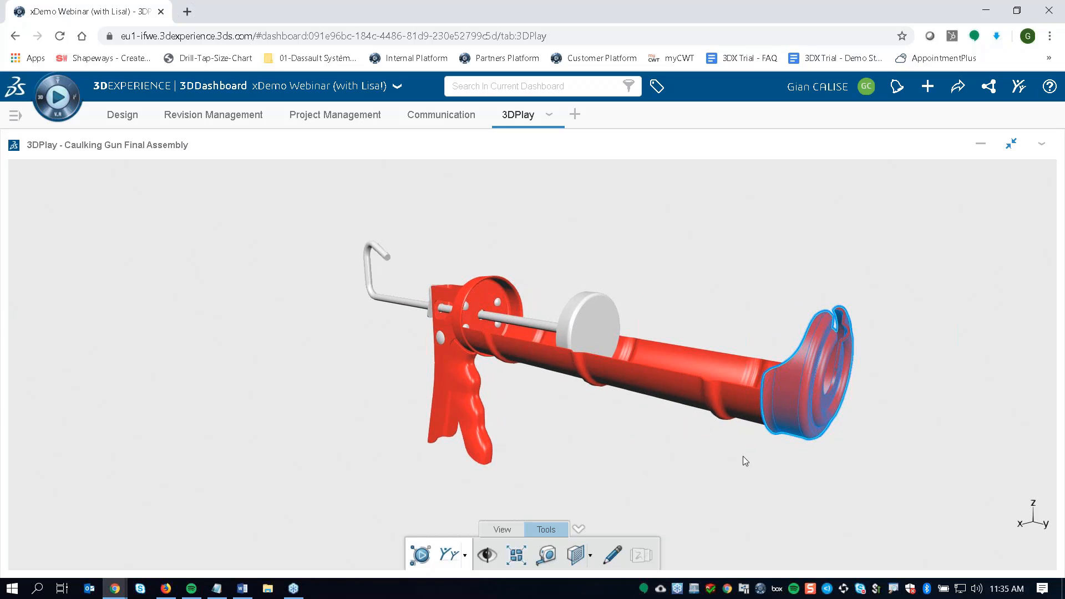
pyautogui.moveTo(810, 444); pyautogui.dragTo(763, 453, button='middle')
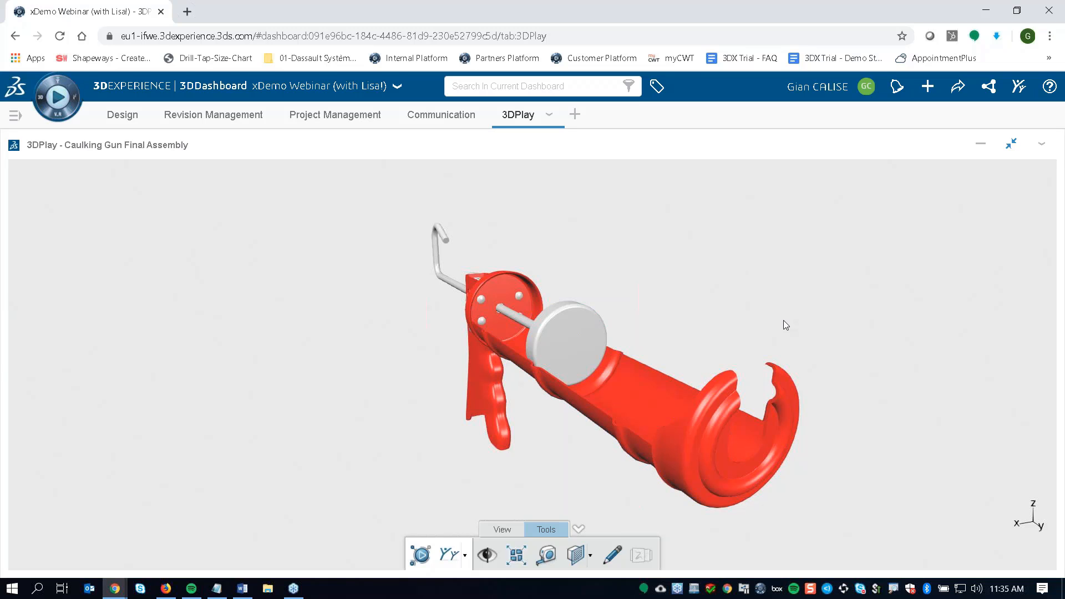
pyautogui.moveTo(877, 395); pyautogui.dragTo(637, 405)
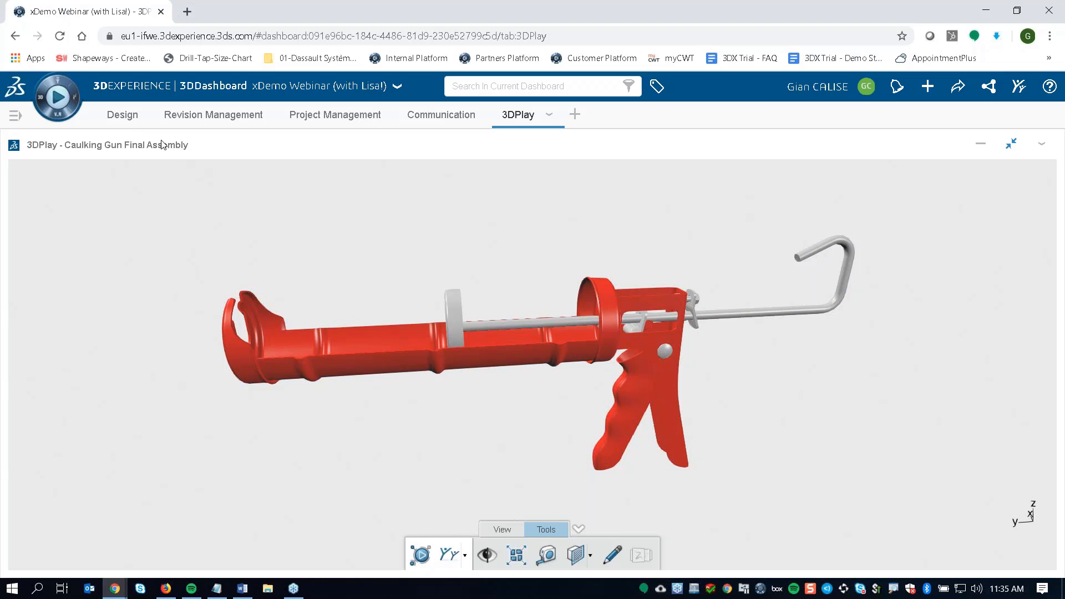
# Open the Design dashboard page and enlarge the xDesign caulking gun model to full screen, framing the front cap.
pyautogui.click(131, 119)
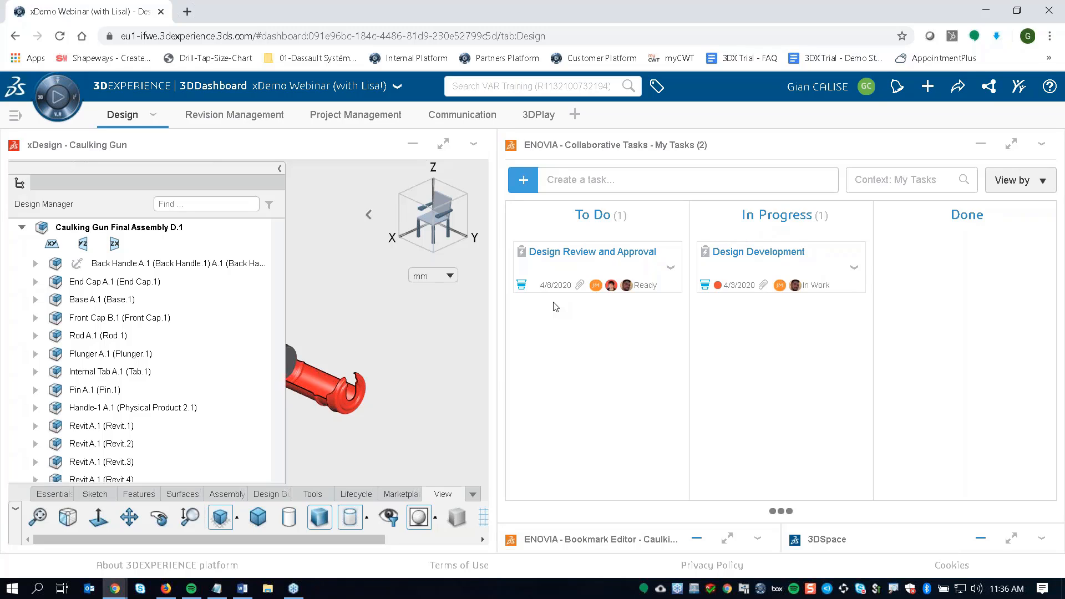
pyautogui.click(443, 143)
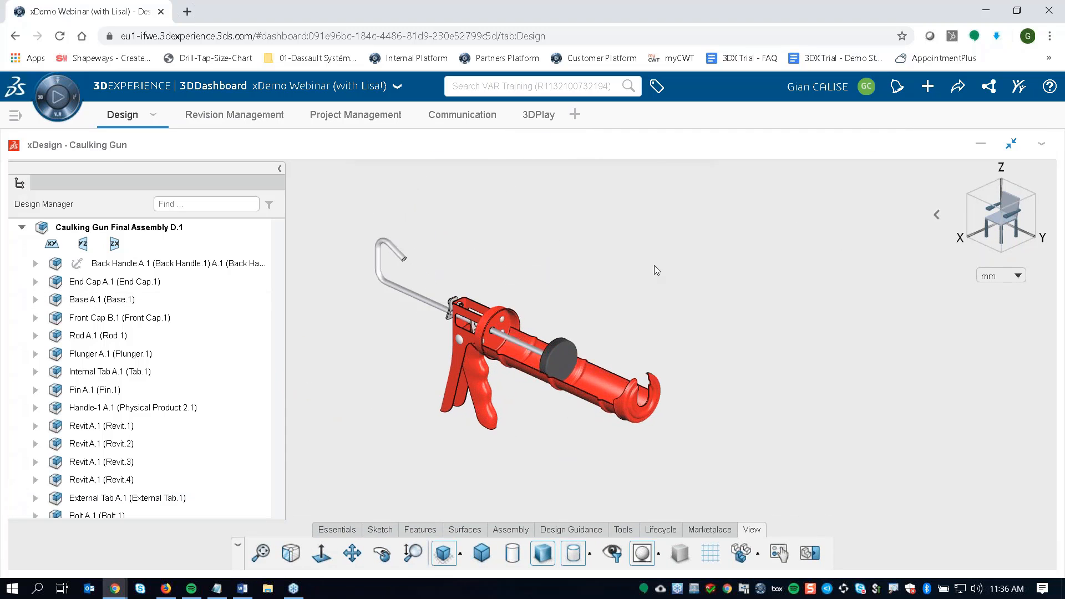
pyautogui.press('F11')
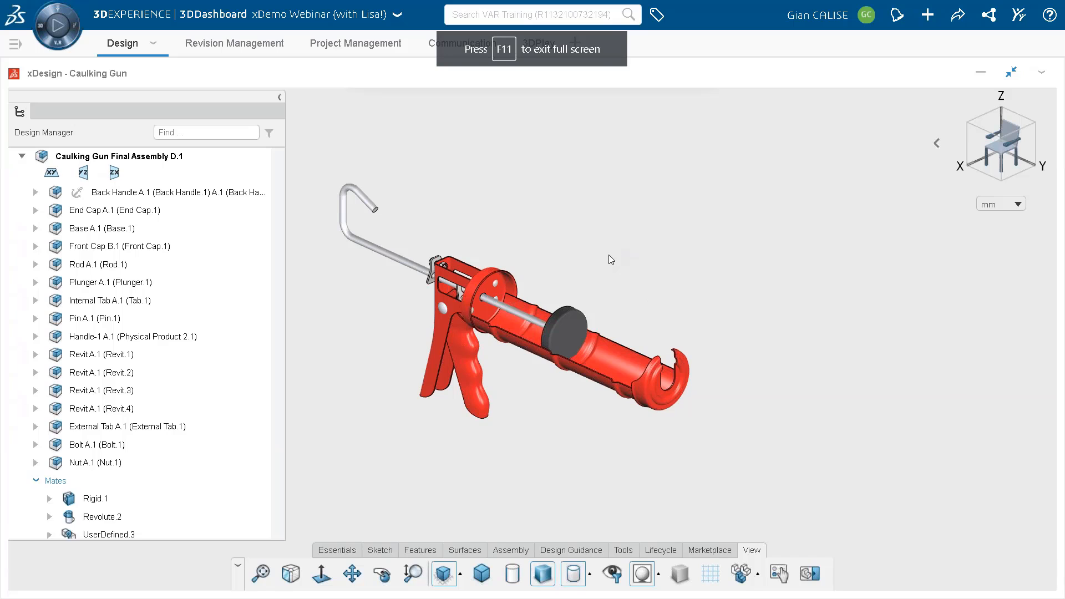
pyautogui.scroll(5, 534, 333)
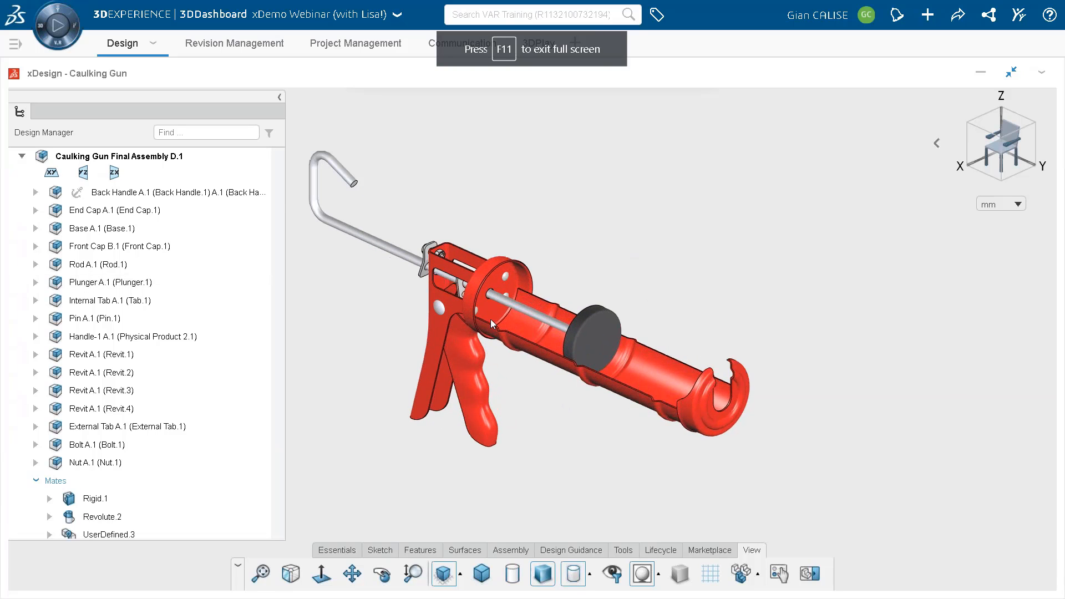
pyautogui.click(803, 388)
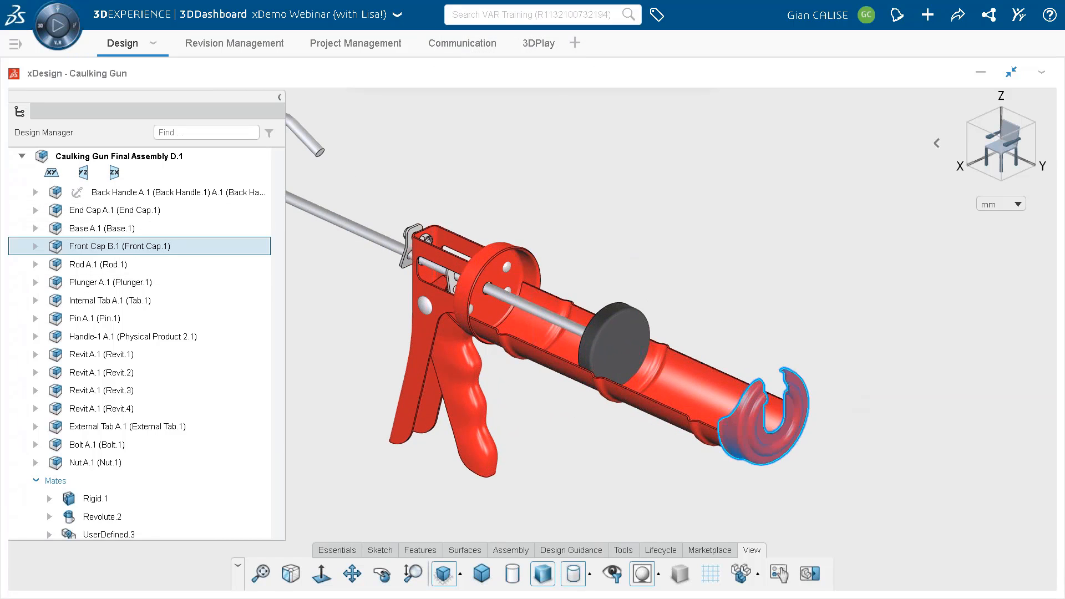
pyautogui.click(854, 369)
pyautogui.moveTo(851, 364); pyautogui.dragTo(871, 418, button='middle')
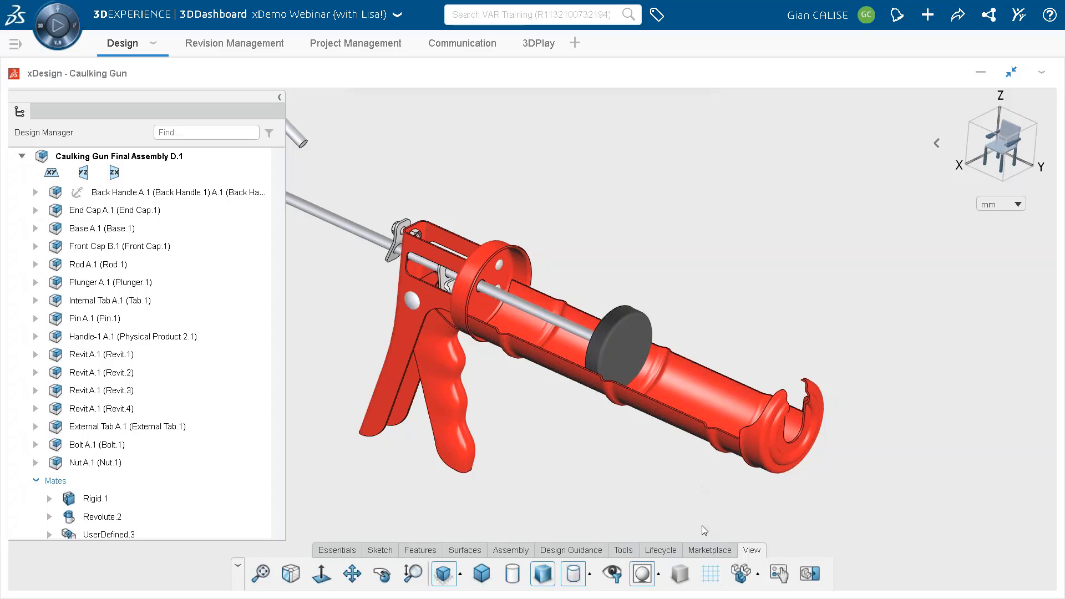
# Show the Caulking Gun Final Assembly's revision history and examine its revisions and branches down to D.1.
pyautogui.click(655, 551)
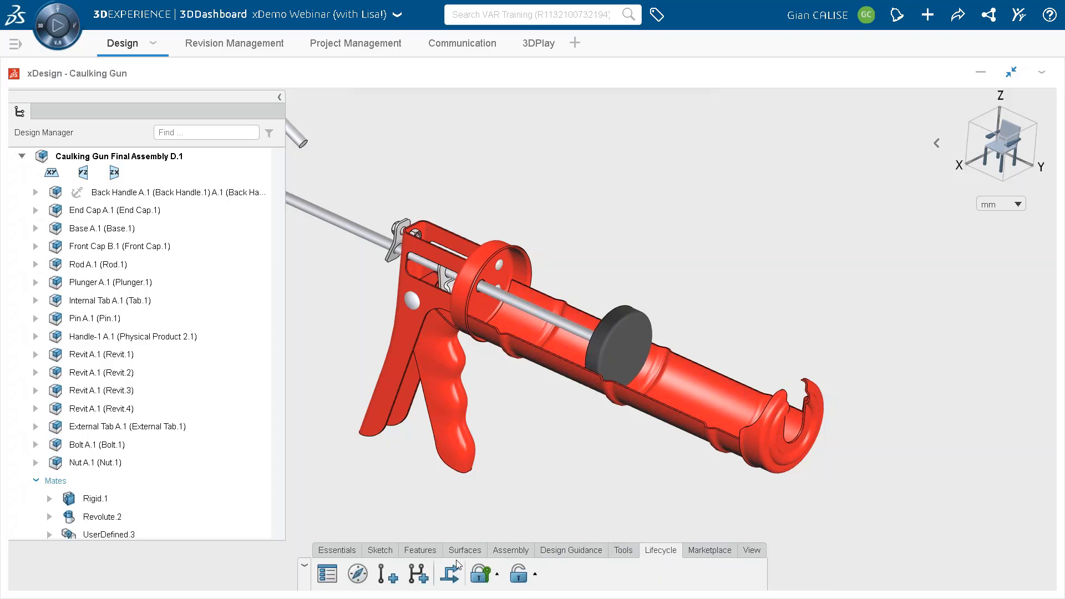
pyautogui.click(358, 577)
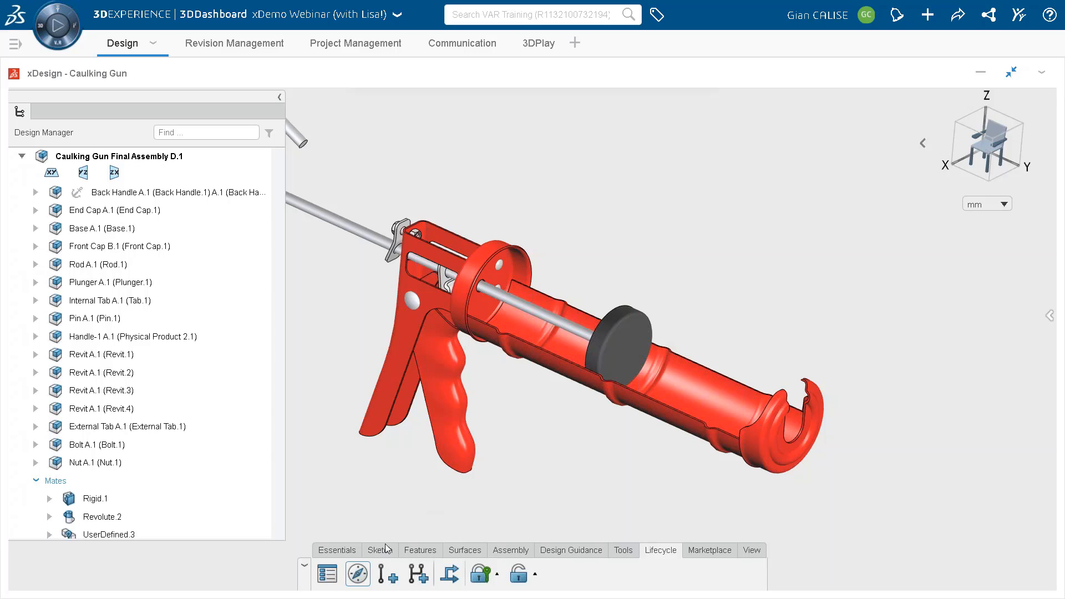
pyautogui.click(1049, 315)
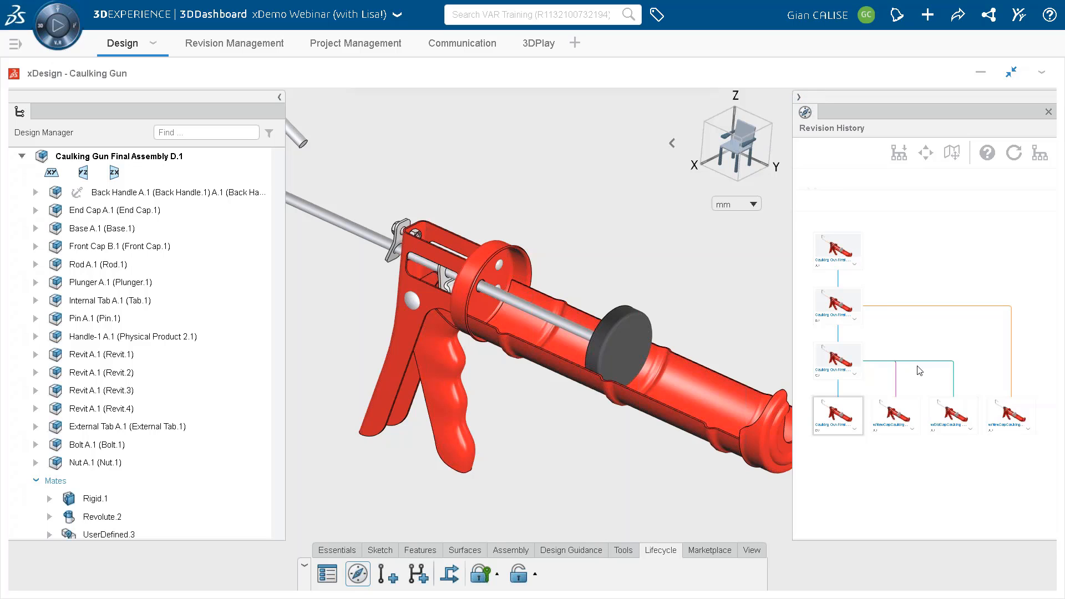
pyautogui.scroll(3, 864, 351)
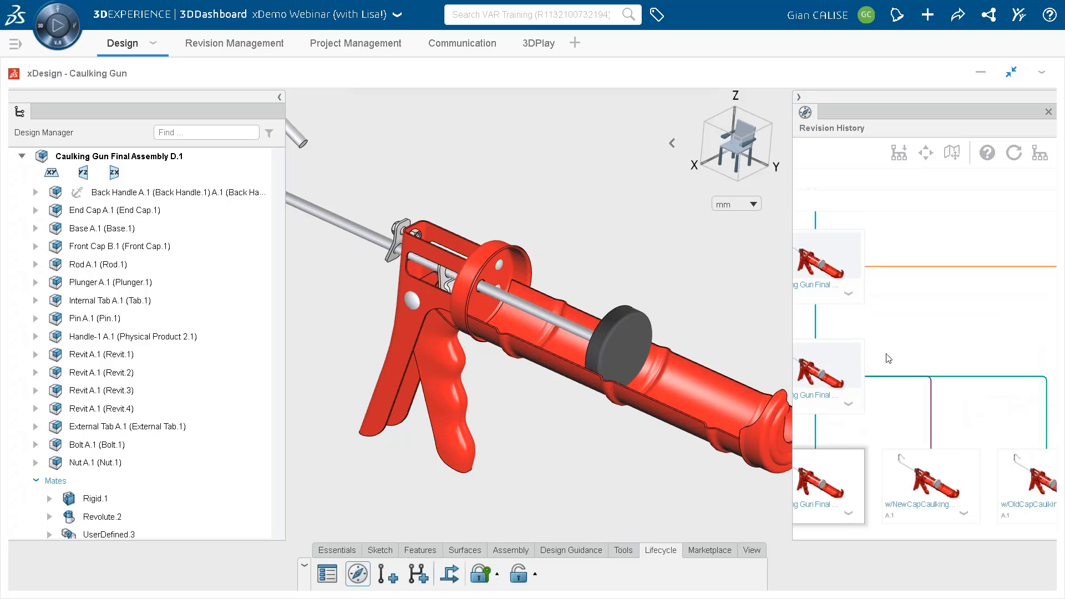
pyautogui.moveTo(886, 357); pyautogui.dragTo(948, 349)
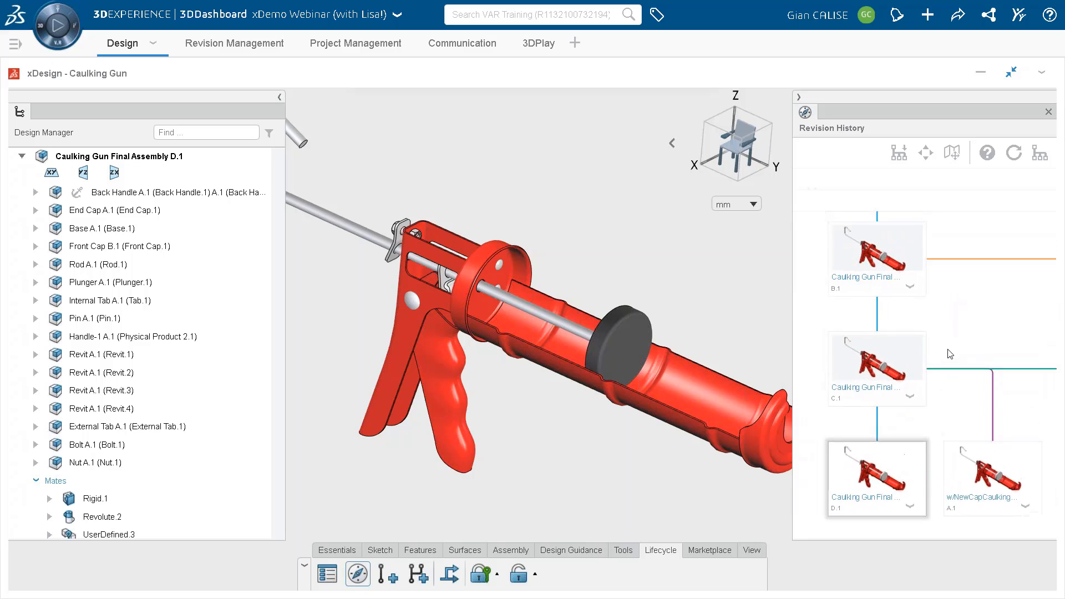
pyautogui.scroll(-4, 912, 391)
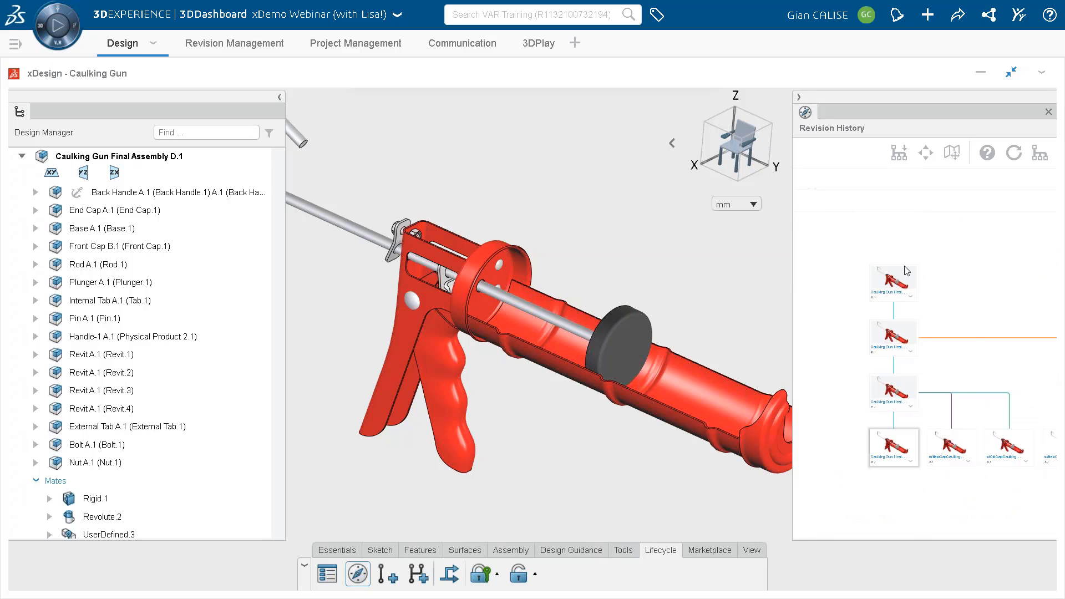
pyautogui.moveTo(989, 368); pyautogui.dragTo(945, 349)
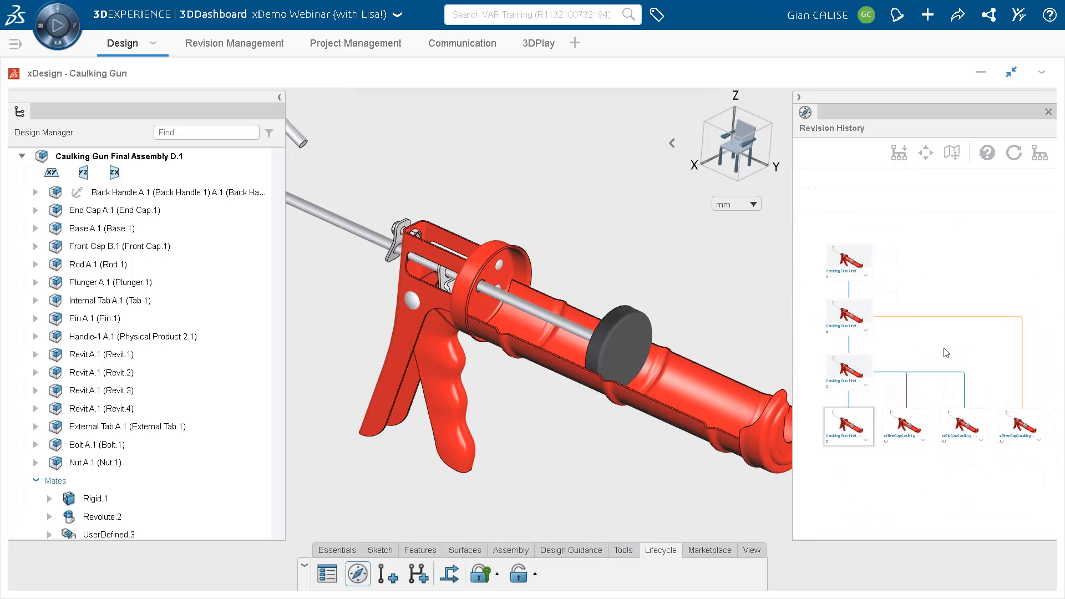
pyautogui.scroll(4, 907, 391)
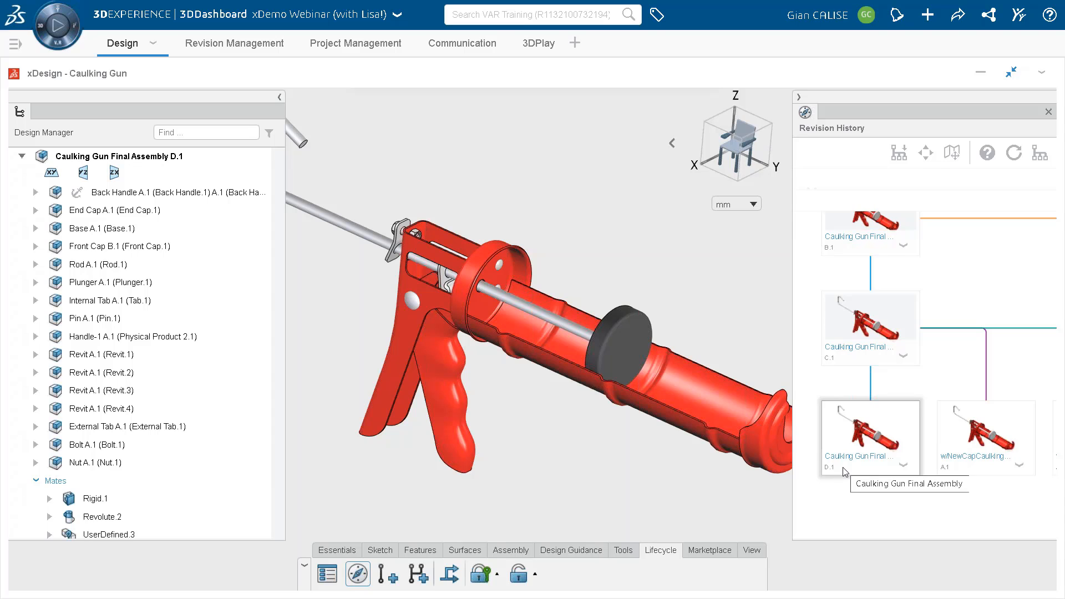
# Add Caulking Gun Final Assembly D.1 as a deliverable of the Design Development task, save, and move the task to Done.
pyautogui.click(1010, 72)
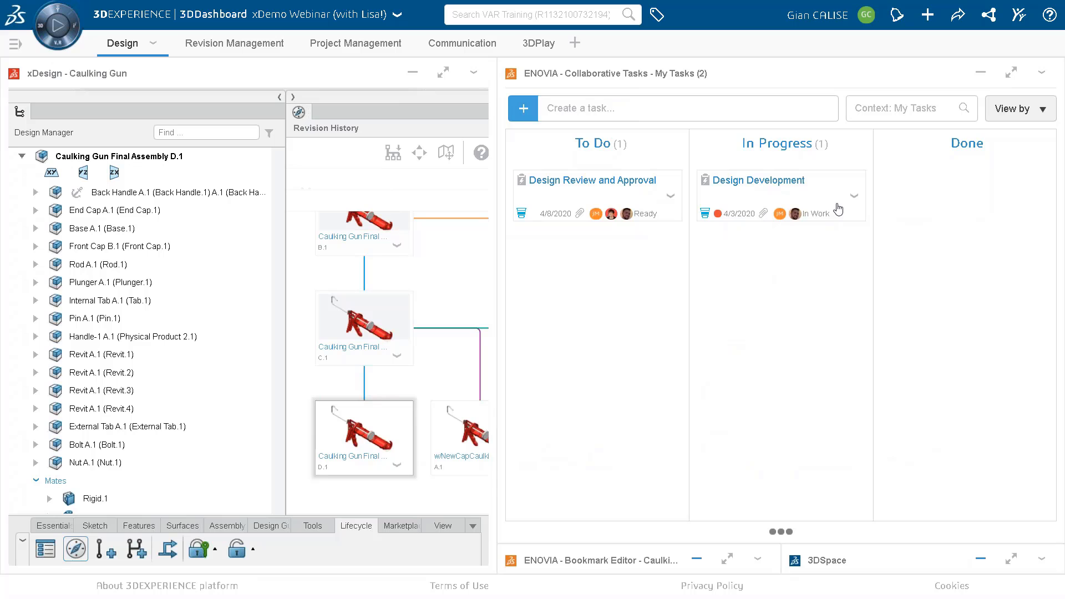
pyautogui.click(838, 209)
pyautogui.scroll(-8, 962, 270)
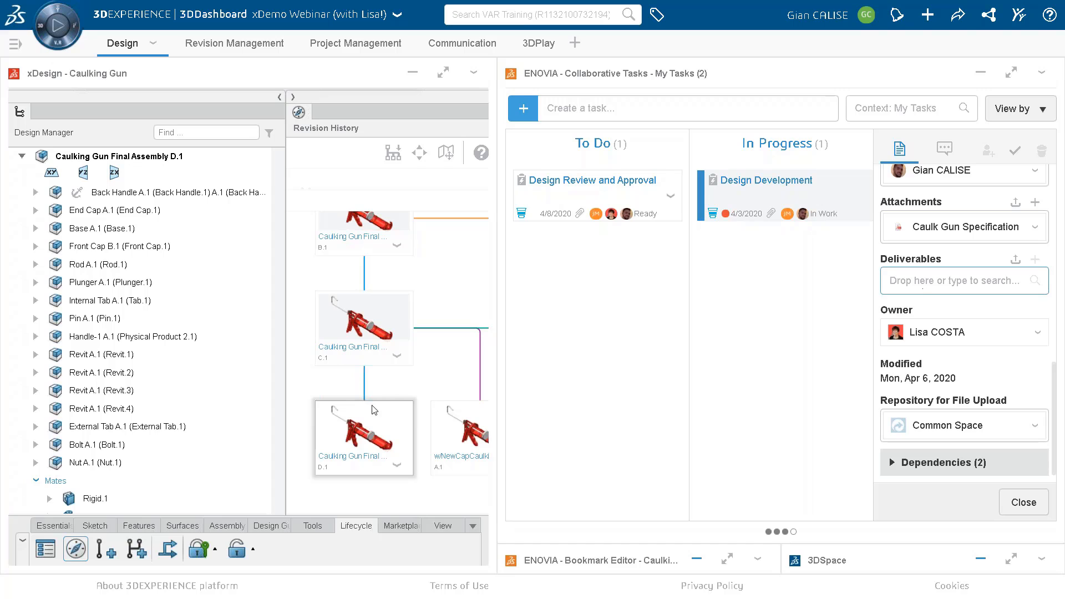
pyautogui.moveTo(380, 436); pyautogui.dragTo(910, 280)
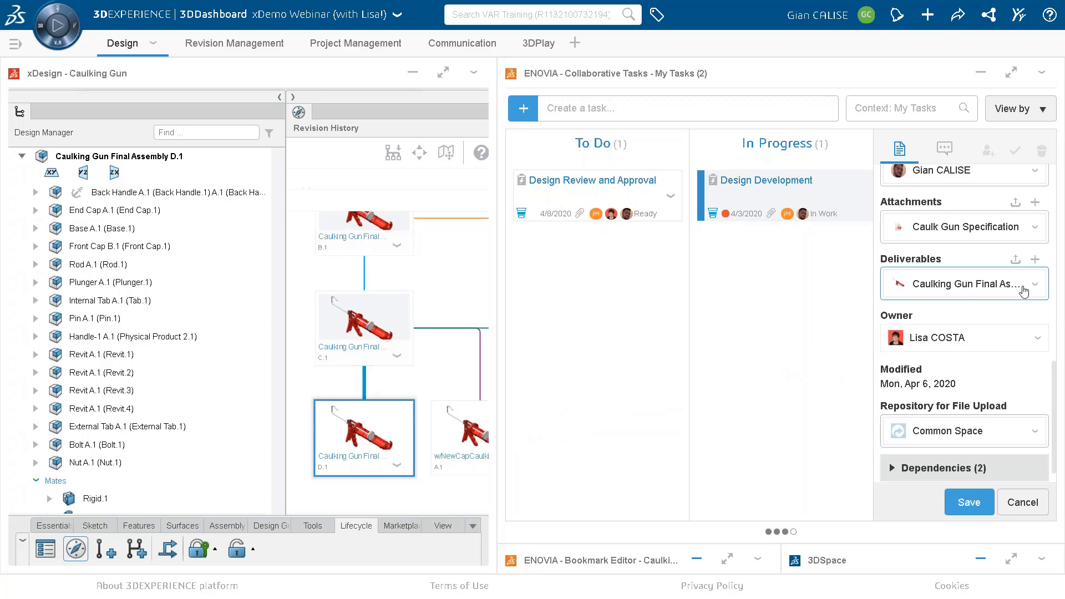
pyautogui.click(969, 502)
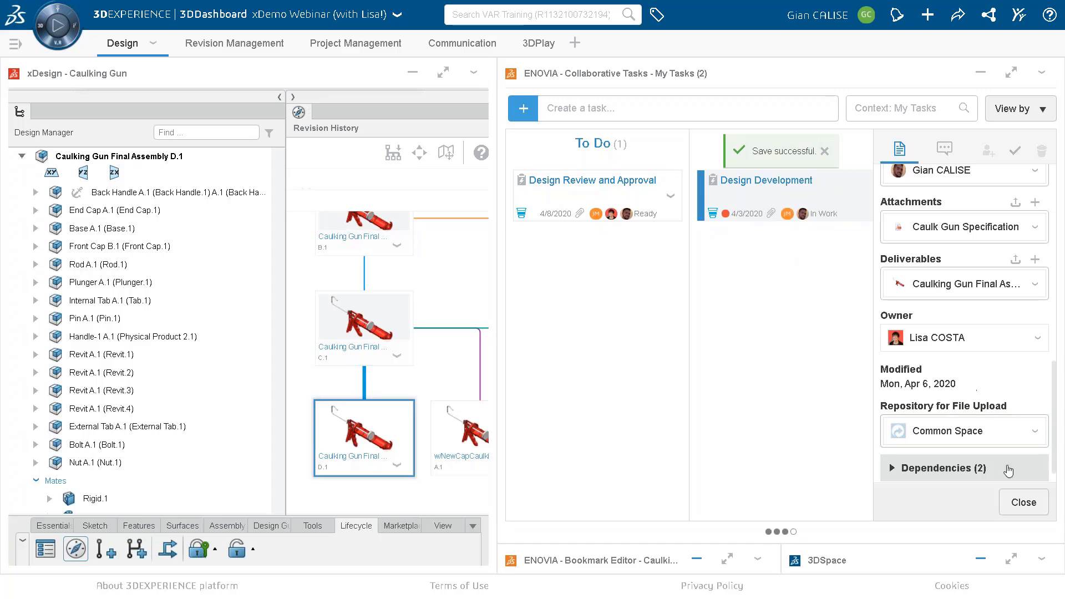
pyautogui.click(1018, 505)
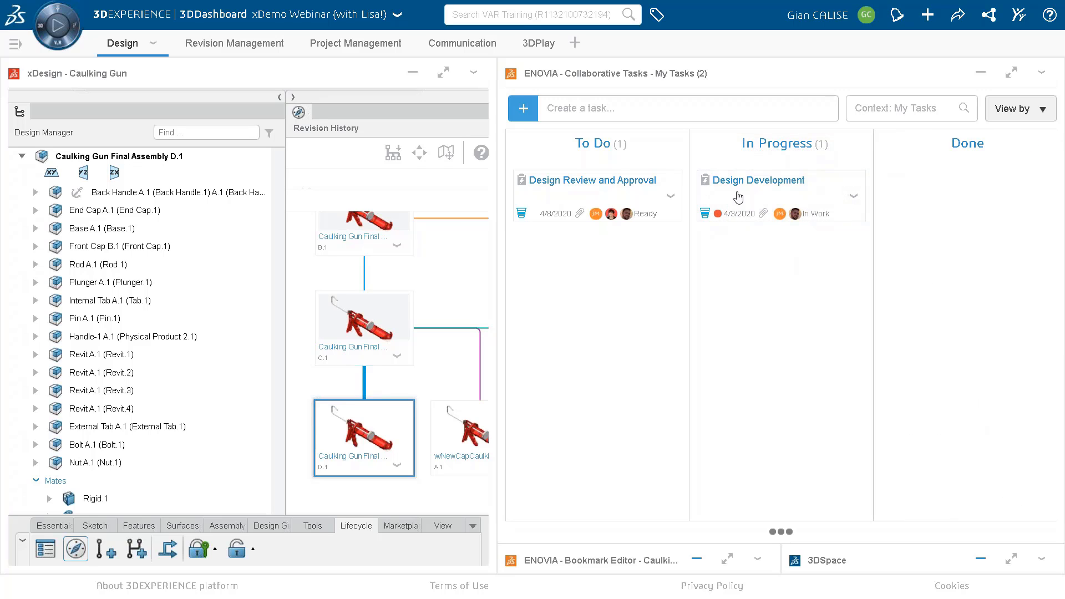
pyautogui.moveTo(740, 197); pyautogui.dragTo(977, 203)
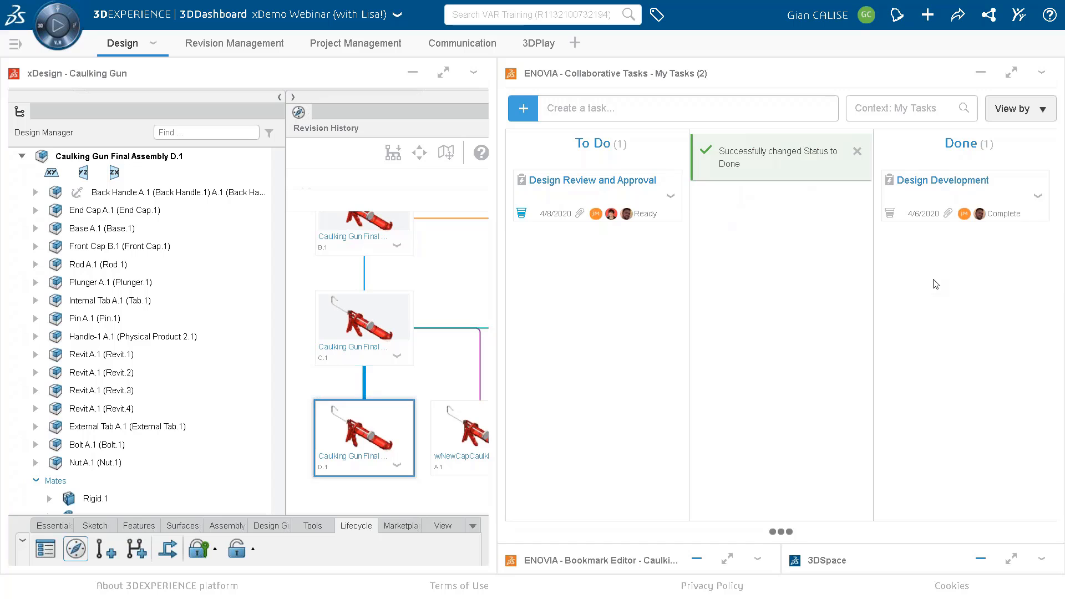
# Change the maturity state of Caulking Gun Final Assembly D.1 to Frozen.
pyautogui.click(161, 555)
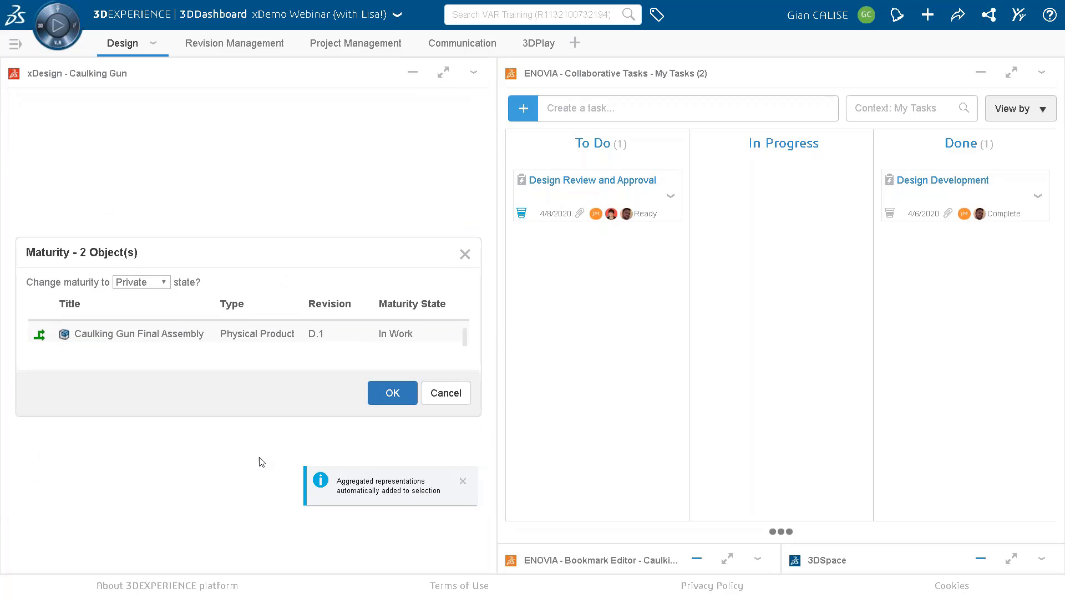
pyautogui.click(162, 284)
pyautogui.click(161, 309)
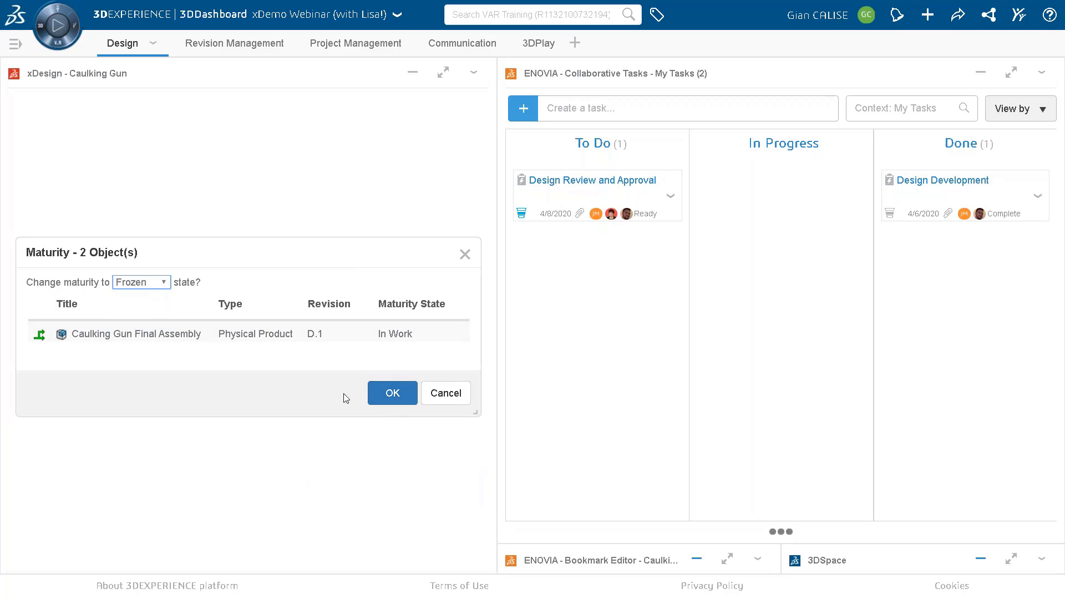
pyautogui.click(394, 392)
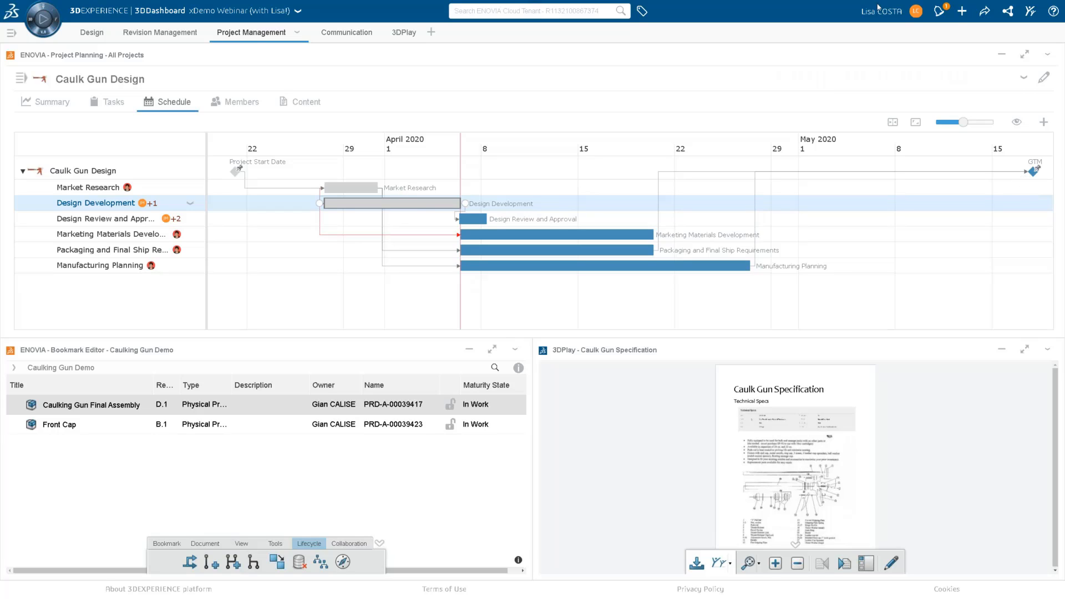
# Check the unread notification about the Design Development task and show the Caulk Gun Design project's task board.
pyautogui.click(943, 12)
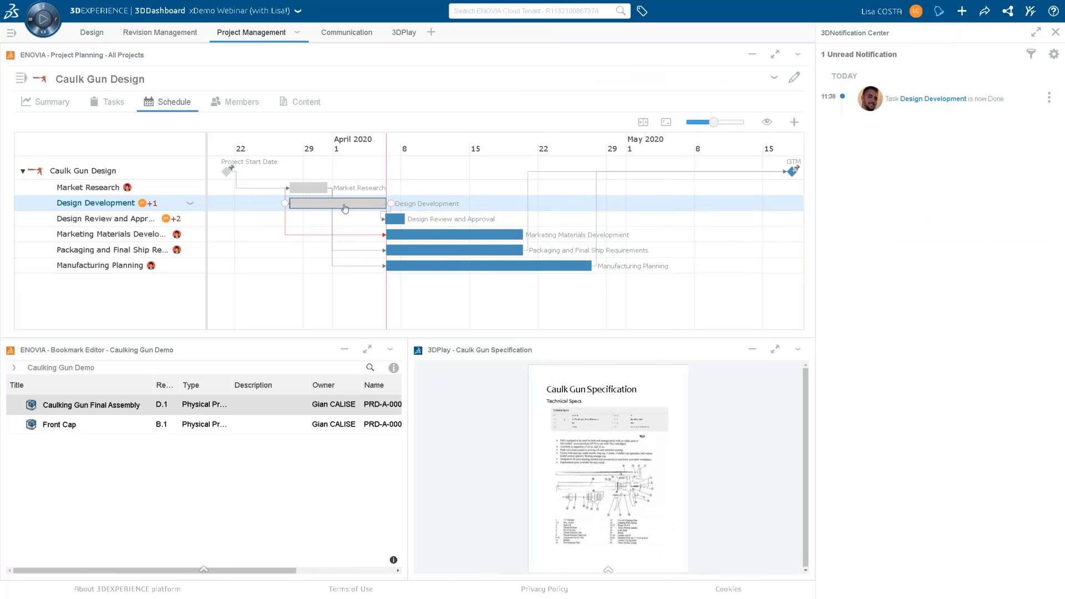
pyautogui.click(1056, 32)
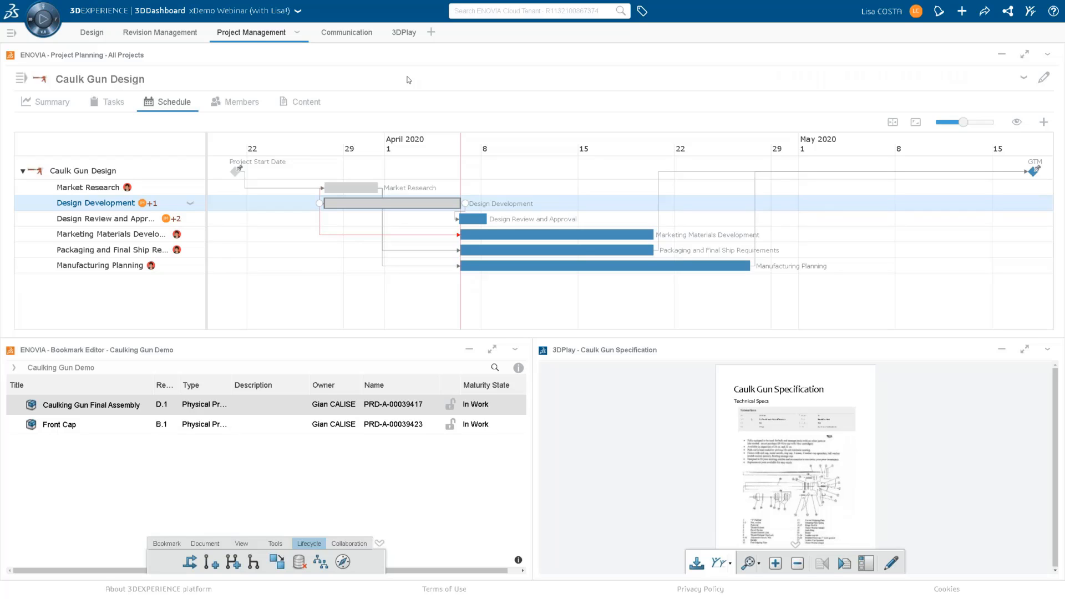
pyautogui.click(111, 102)
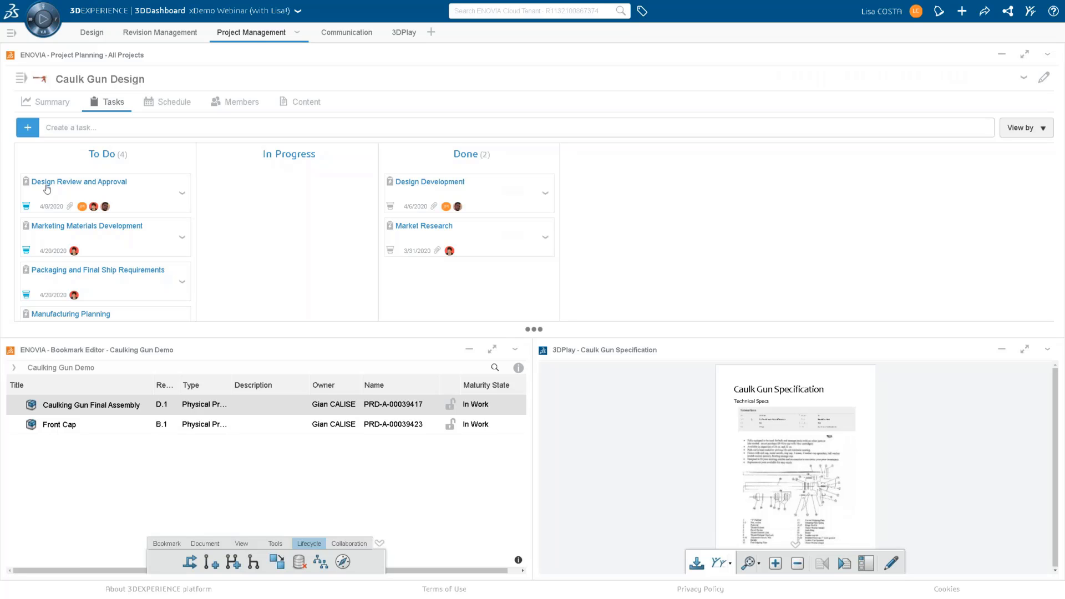
# Move the Design Review and Approval task to In Progress and show the Caulk Gun Design project's schedule.
pyautogui.moveTo(47, 187); pyautogui.dragTo(282, 200)
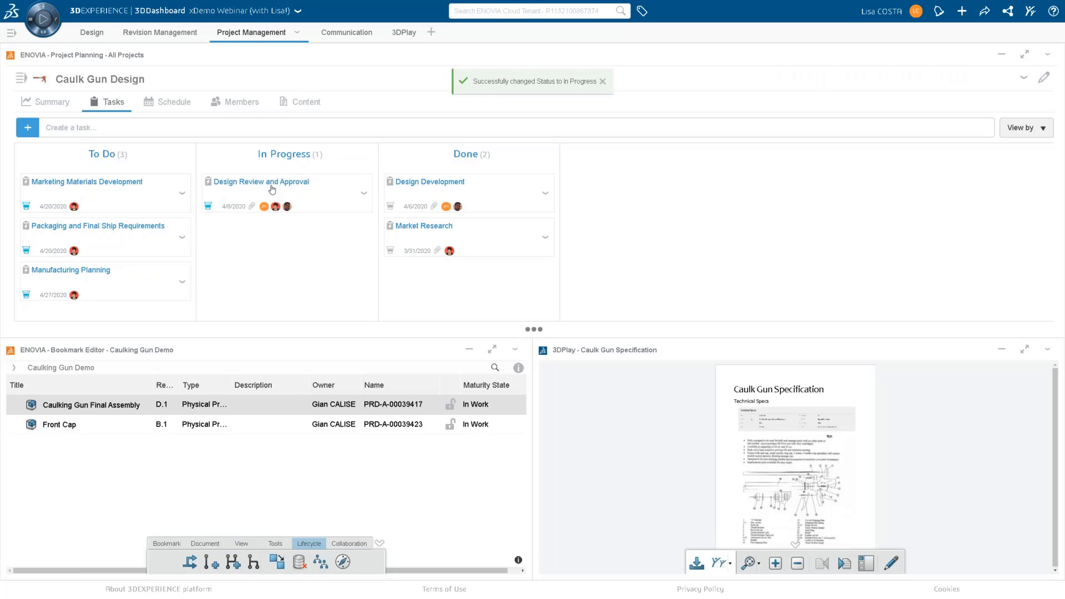
pyautogui.click(174, 101)
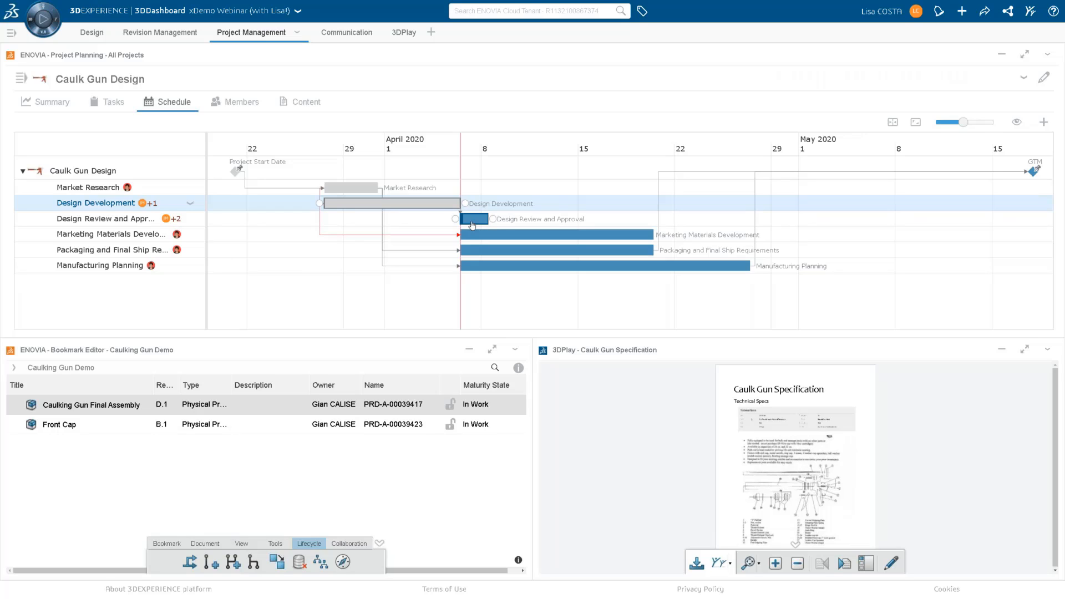
# Open the Design Development task's details from the schedule and load its deliverable Caulking Gun Final Assembly A.1 in 3DPlay.
pyautogui.click(438, 208)
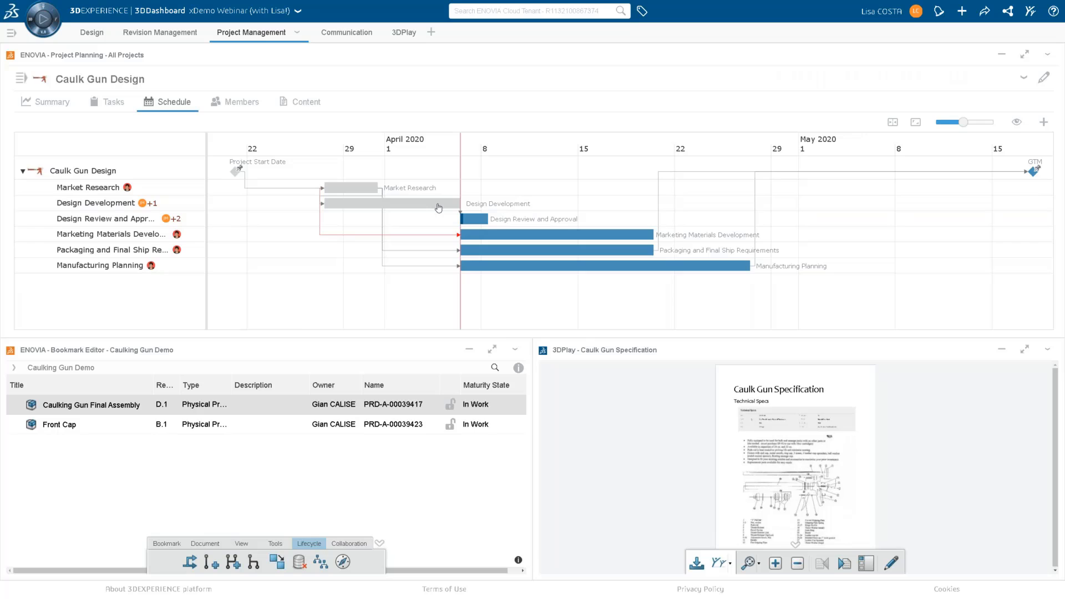
pyautogui.click(439, 208)
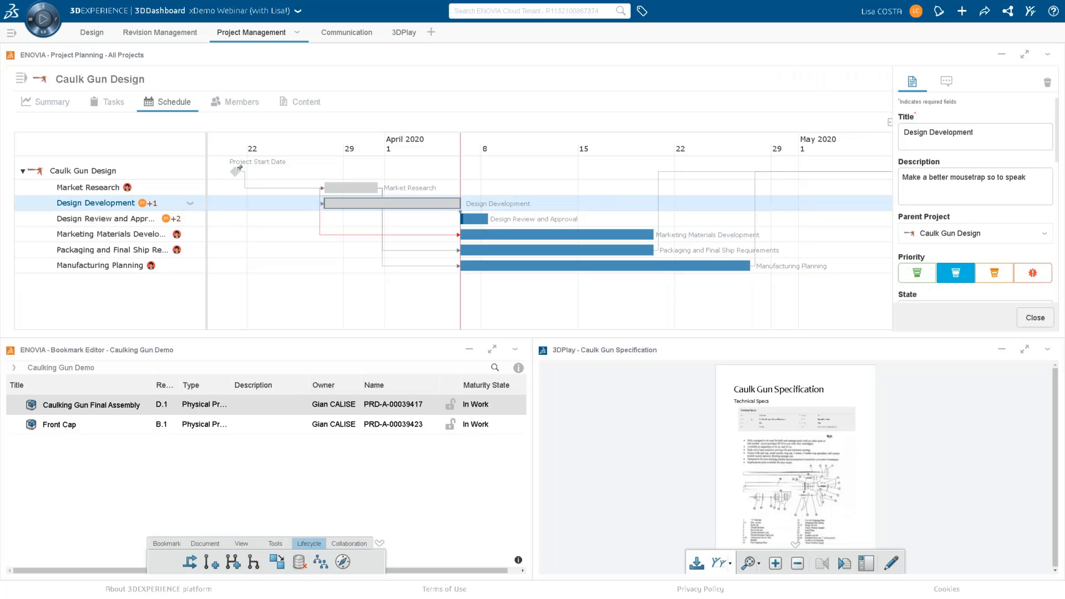
pyautogui.scroll(-3, 982, 244)
pyautogui.scroll(-10, 957, 218)
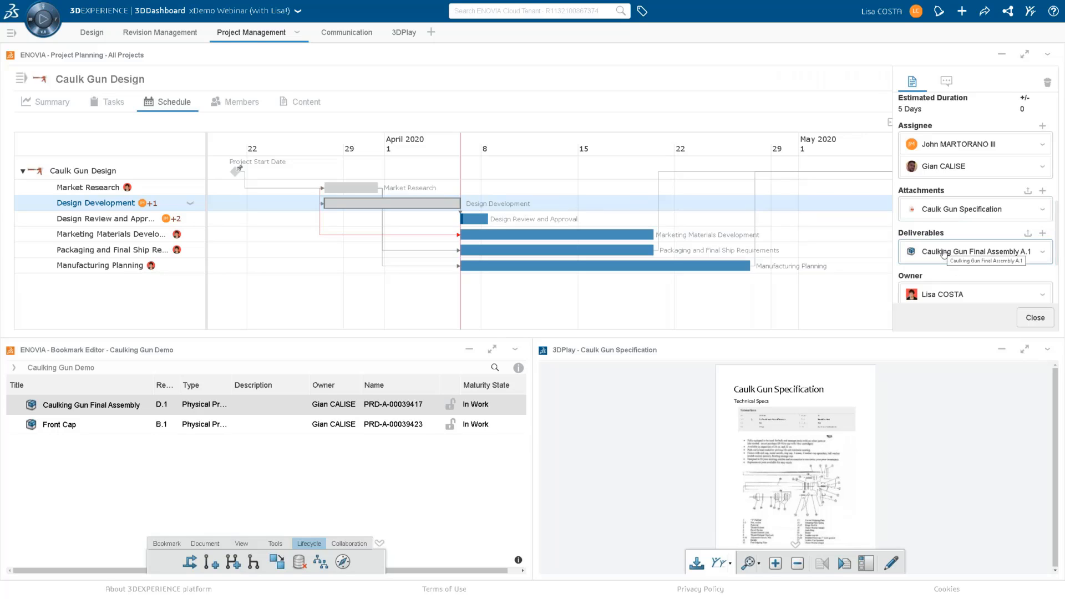
pyautogui.moveTo(944, 255); pyautogui.dragTo(788, 421)
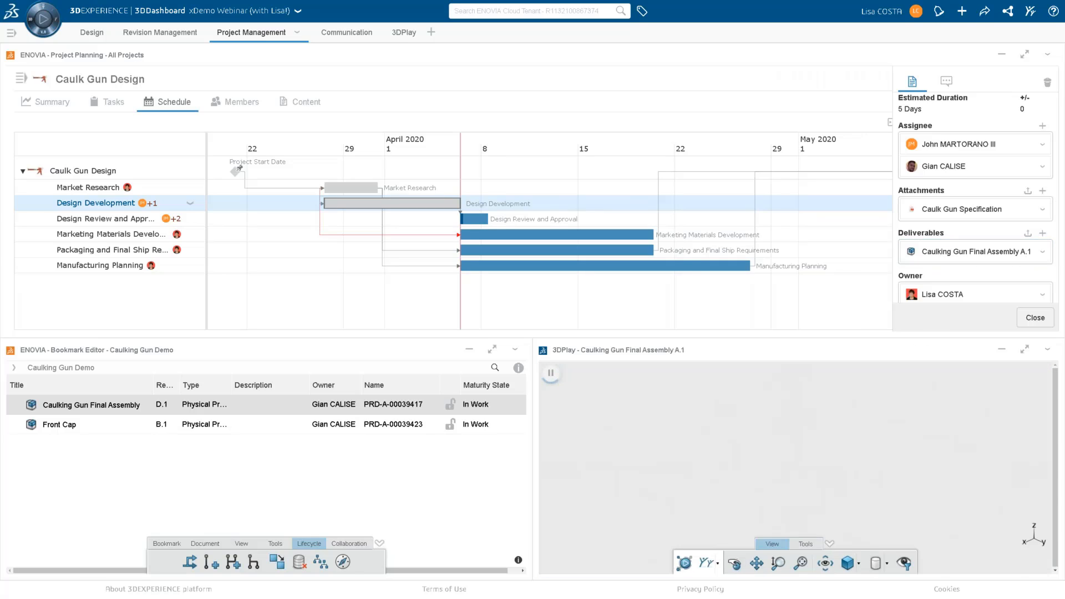
# Maximize the 3D view of the caulking gun and mark the opening in its front end with a blue freehand circle.
pyautogui.click(1026, 351)
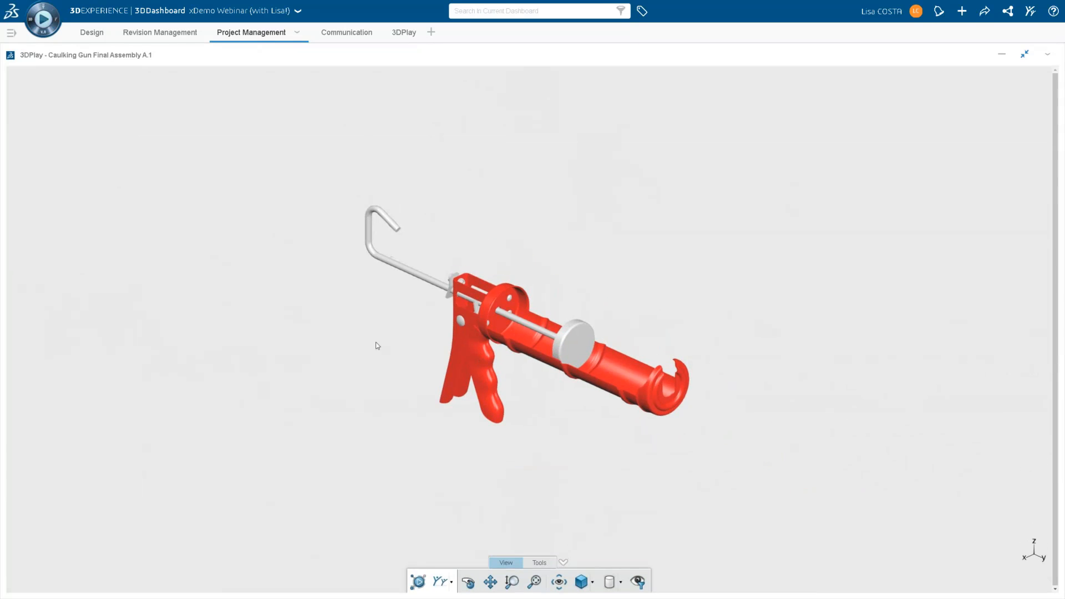
pyautogui.scroll(3, 580, 348)
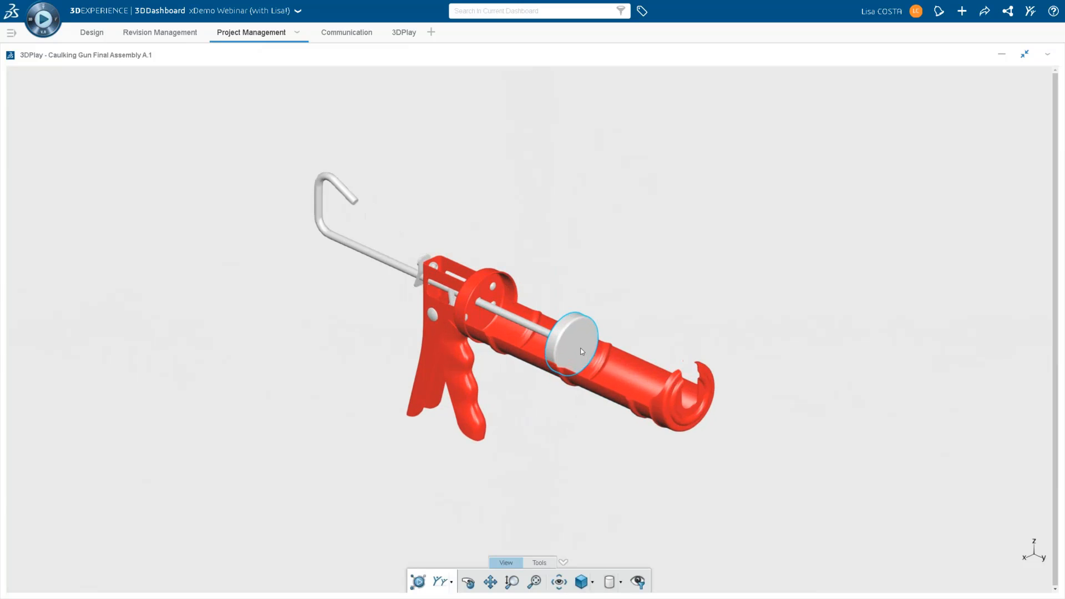
pyautogui.click(467, 583)
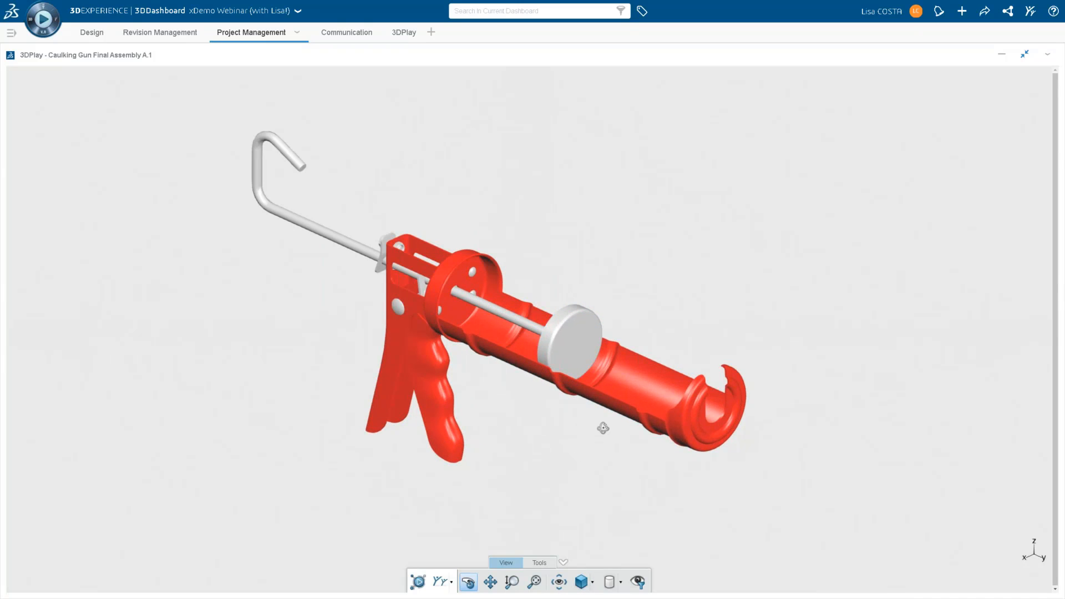
pyautogui.moveTo(616, 404); pyautogui.dragTo(564, 371)
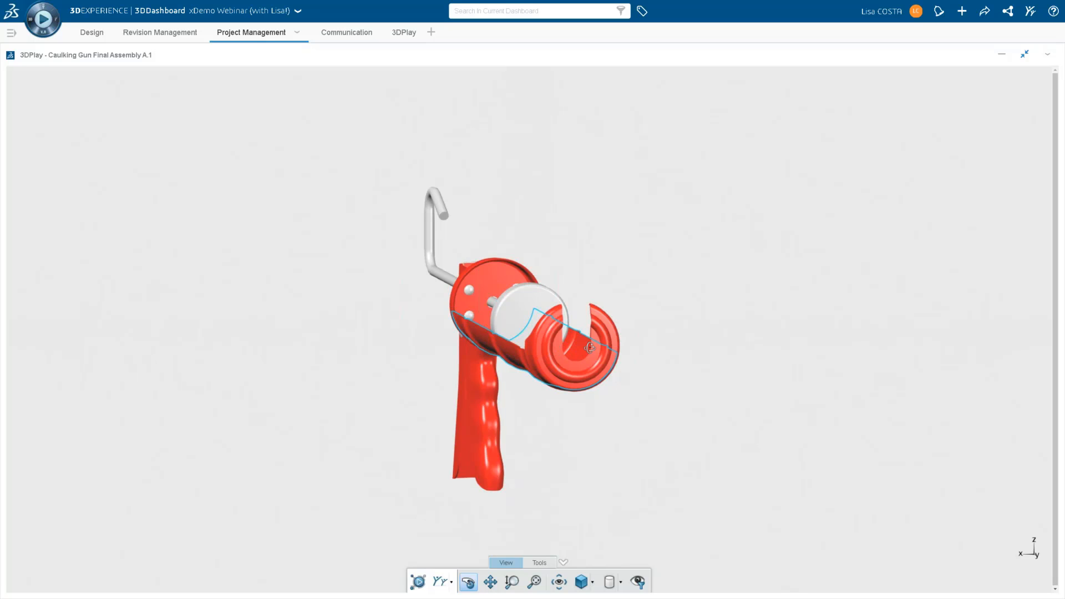
pyautogui.click(537, 564)
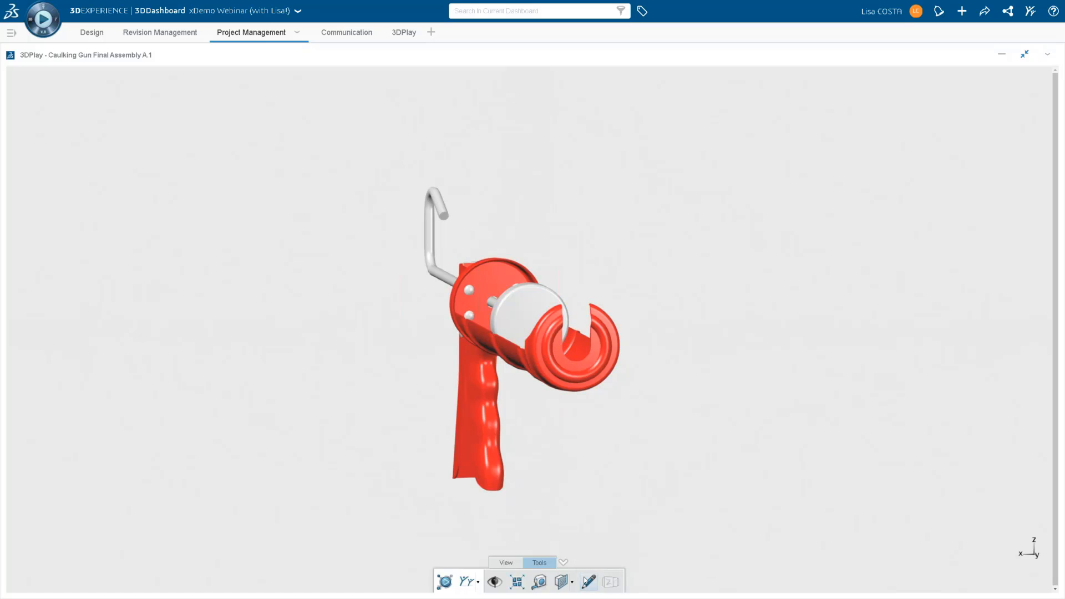
pyautogui.click(588, 582)
pyautogui.moveTo(604, 286)
pyautogui.mouseDown()
pyautogui.moveTo(556, 303)
pyautogui.moveTo(605, 359)
pyautogui.moveTo(624, 291)
pyautogui.moveTo(602, 280)
pyautogui.mouseUp()
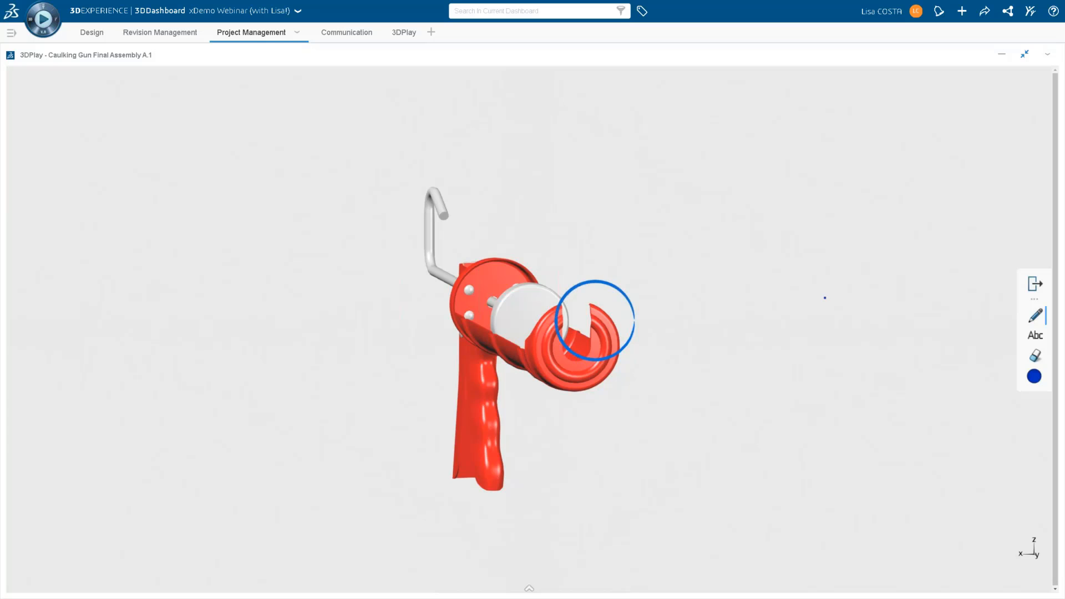
# Add the text annotation "Industry standards changed, need larger 24mm opening" to the marked-up caulking gun.
pyautogui.click(1035, 336)
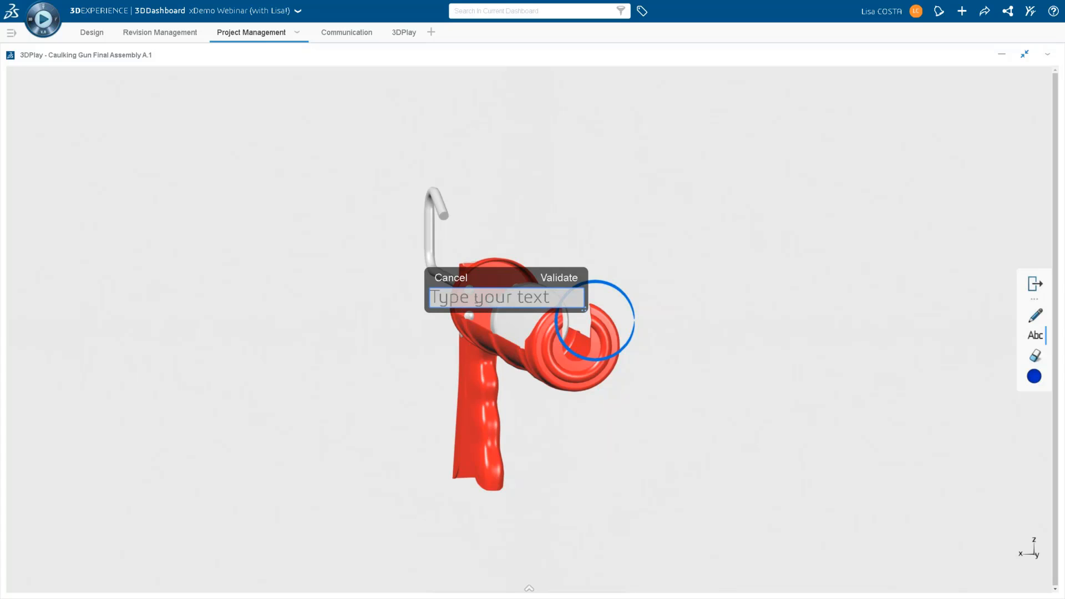
pyautogui.write('Industg')
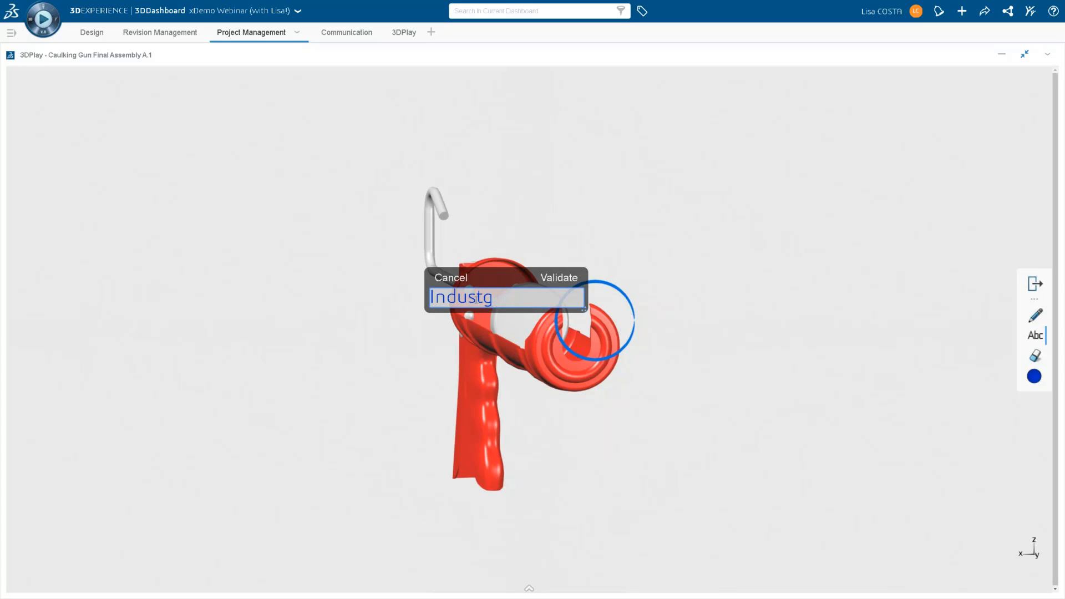
pyautogui.press('BackSpace')
pyautogui.write('ry standards changed,')
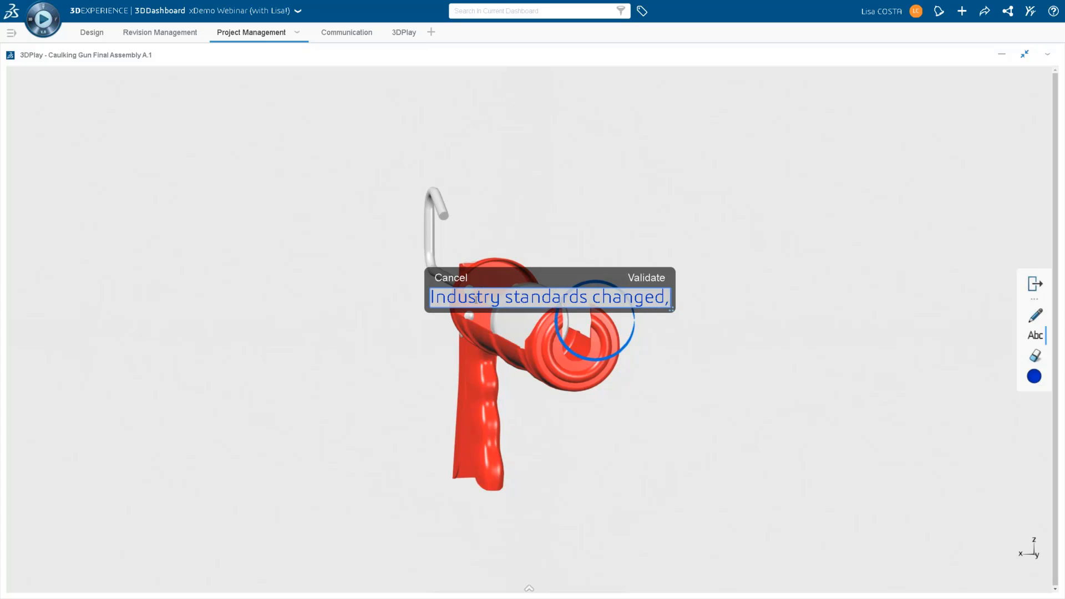
pyautogui.write(' need larger ')
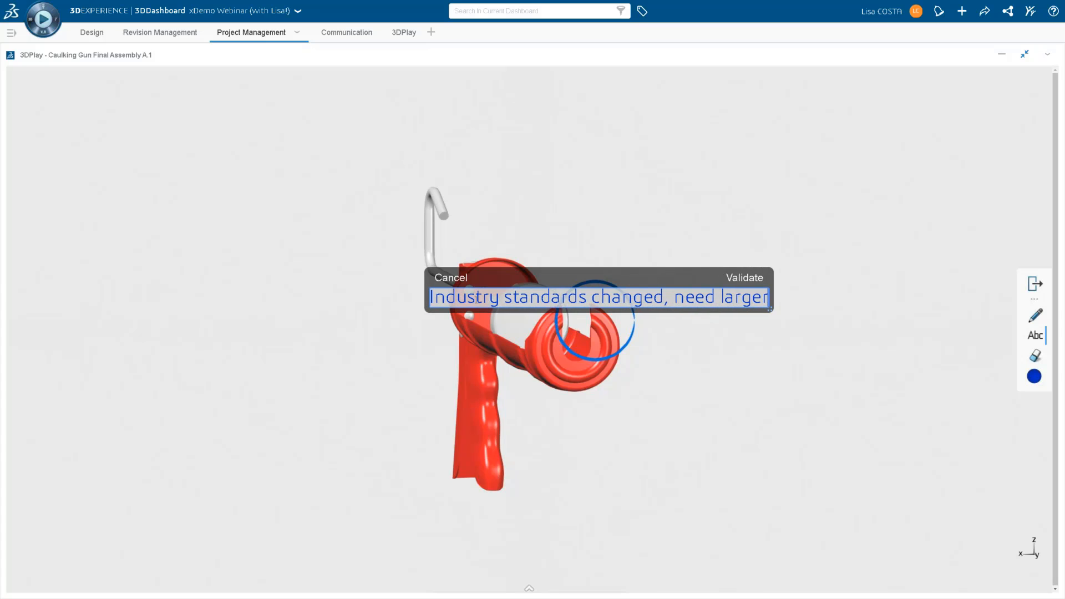
pyautogui.write('24mm')
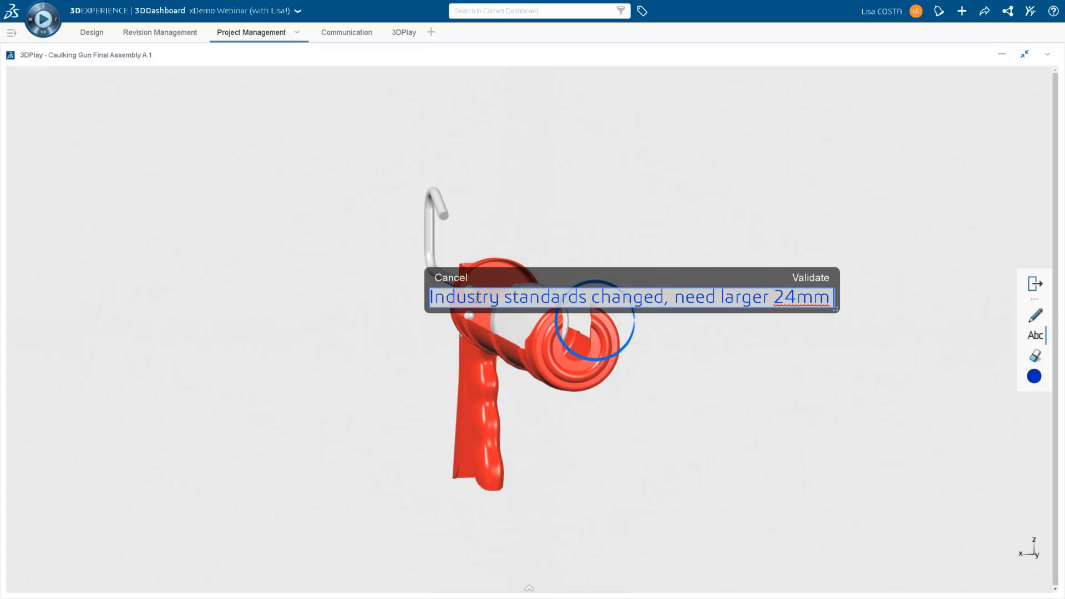
pyautogui.write(' opening')
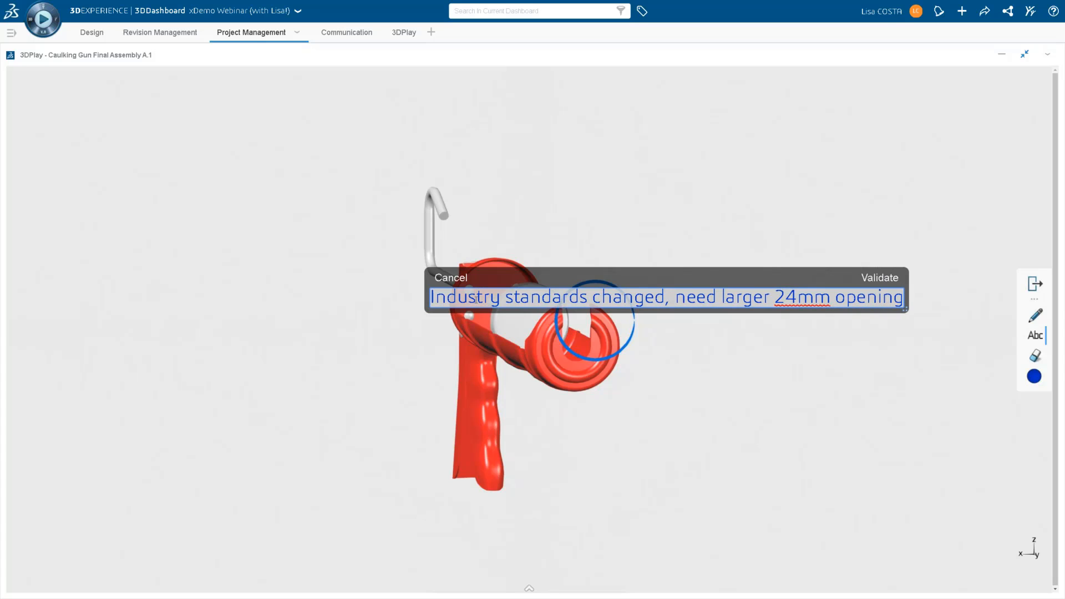
pyautogui.press('Return')
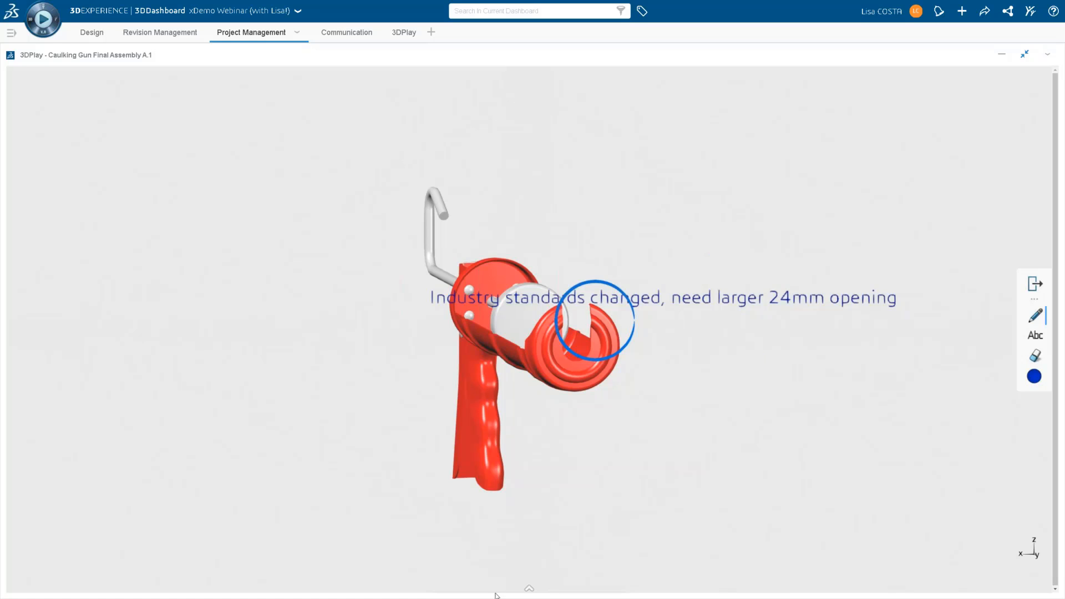
# Share the marked-up view to 3DSwym as media for the Caulking Gun Development Team community, titled "Nozzles change, and so do we".
pyautogui.click(529, 588)
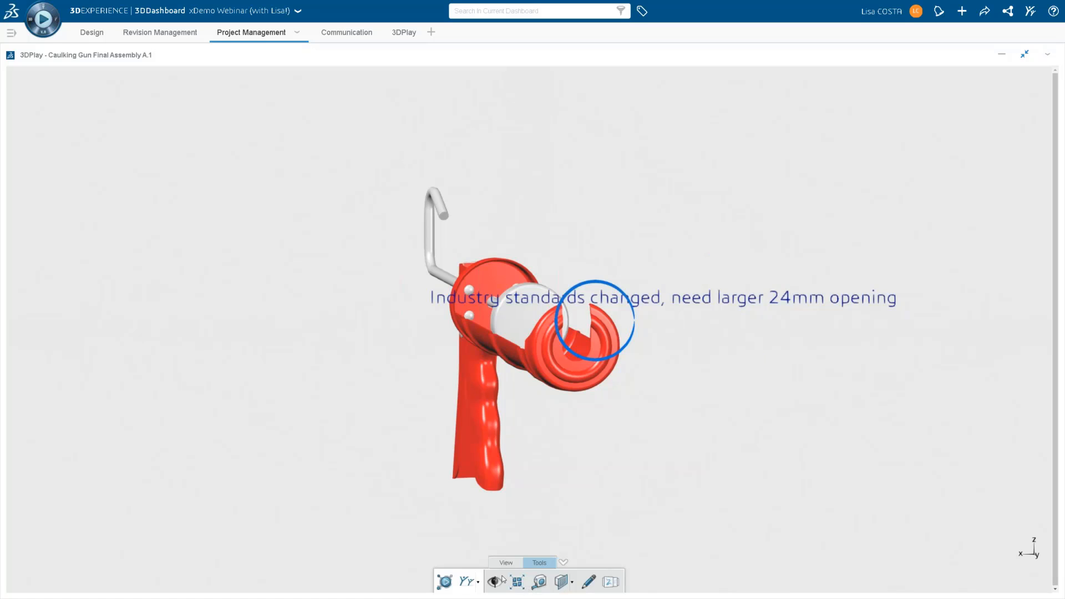
pyautogui.click(467, 580)
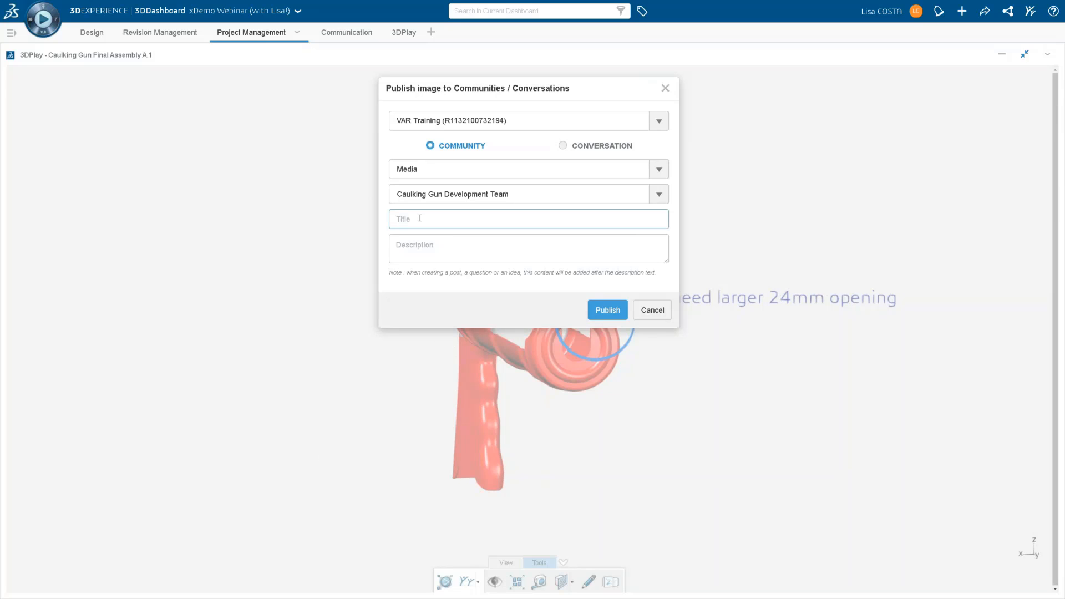
pyautogui.write('Nozzles change, and so do we')
# Add the description "Need change per note" to the shared image and publish it.
pyautogui.click(406, 245)
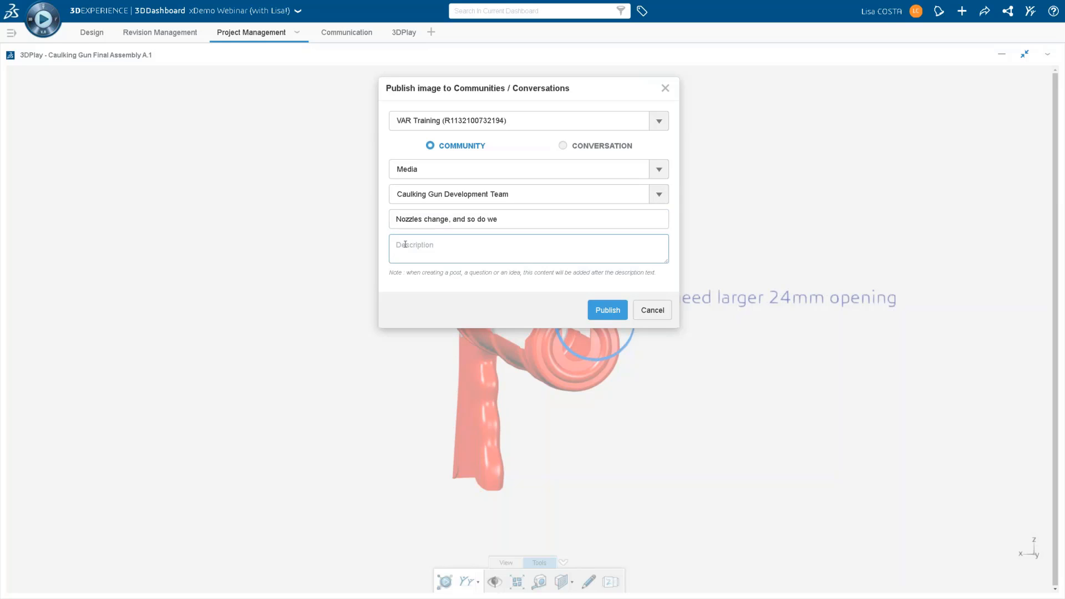
pyautogui.write('Need')
pyautogui.press('BackSpace')
pyautogui.press('BackSpace')
pyautogui.write('ed chnnge per note')
pyautogui.click(611, 313)
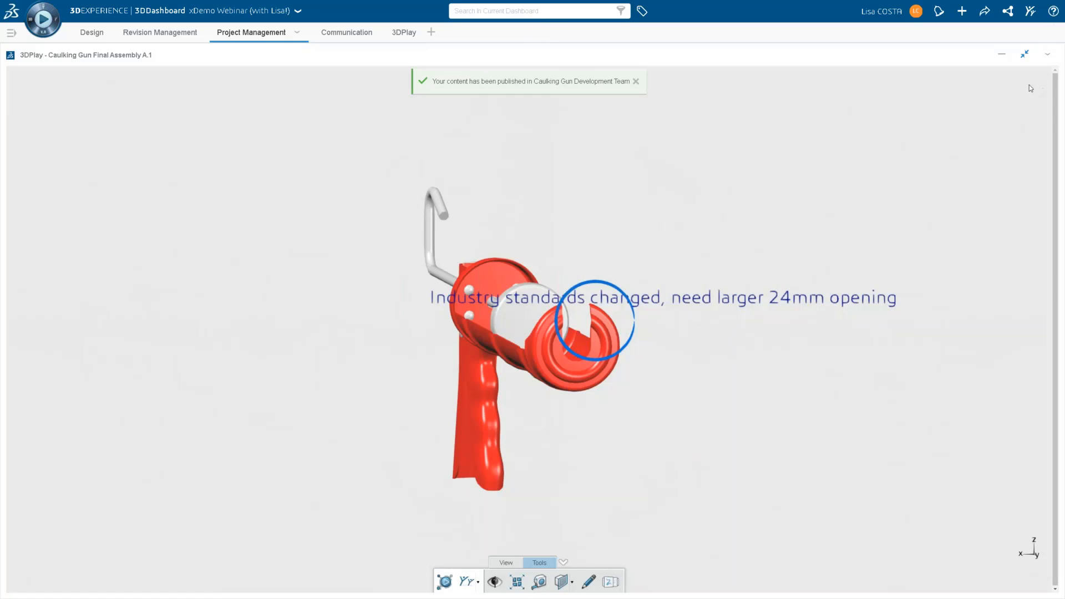
# Restore the dashboard layout, set the Design Development task's state back to In Progress, and save.
pyautogui.click(1023, 56)
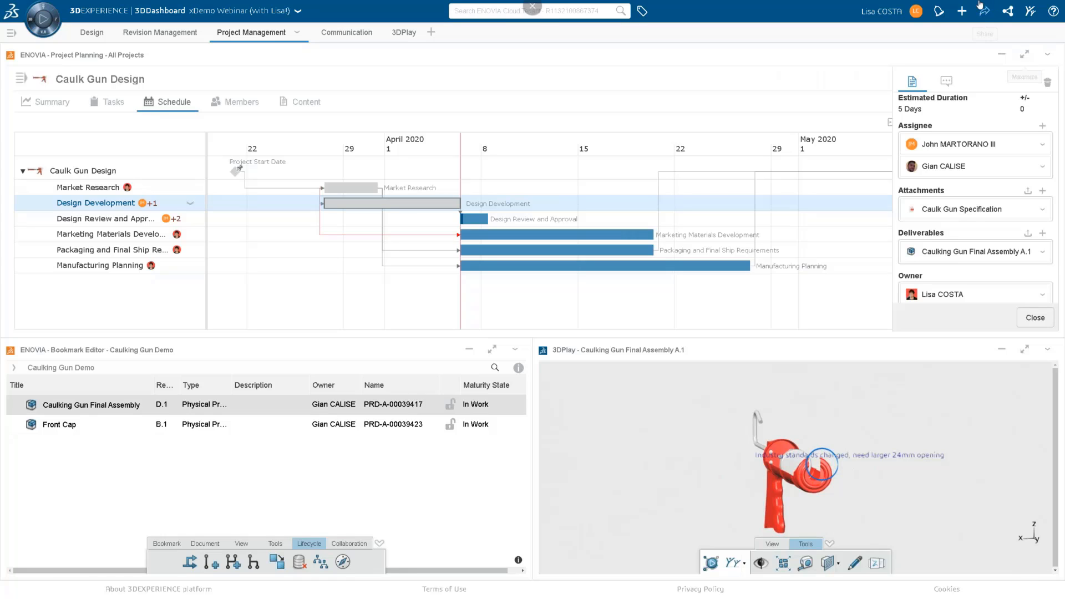
pyautogui.moveTo(1058, 215); pyautogui.dragTo(1048, 152)
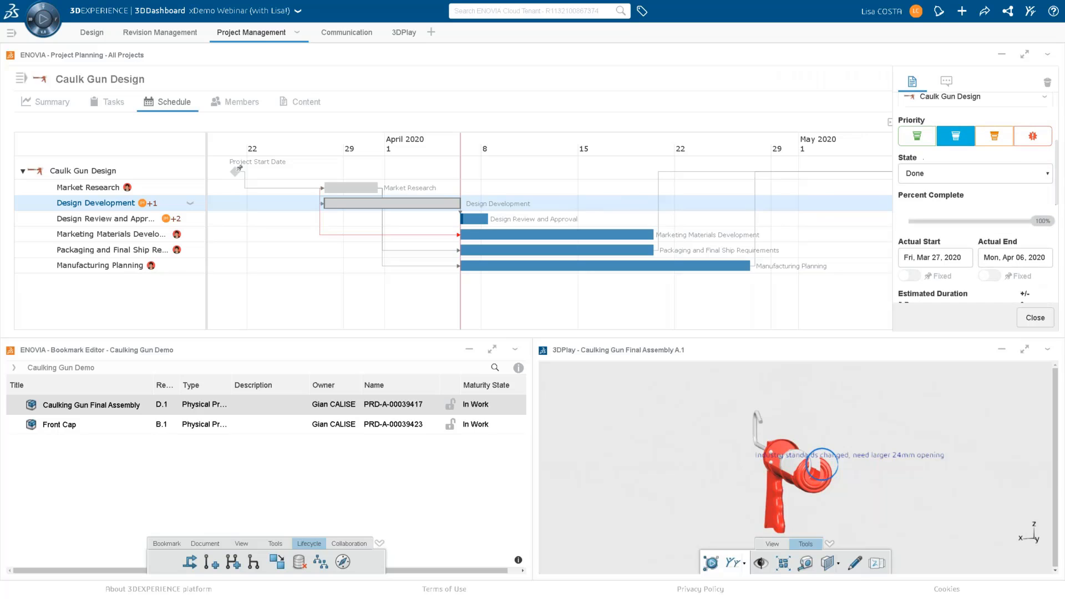
pyautogui.click(951, 174)
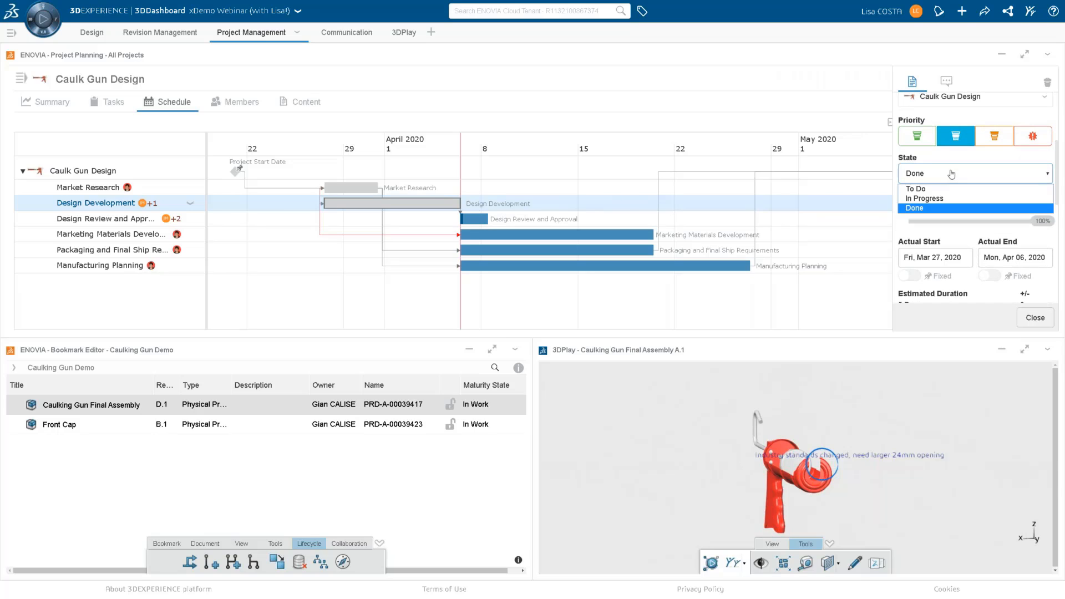
pyautogui.click(955, 202)
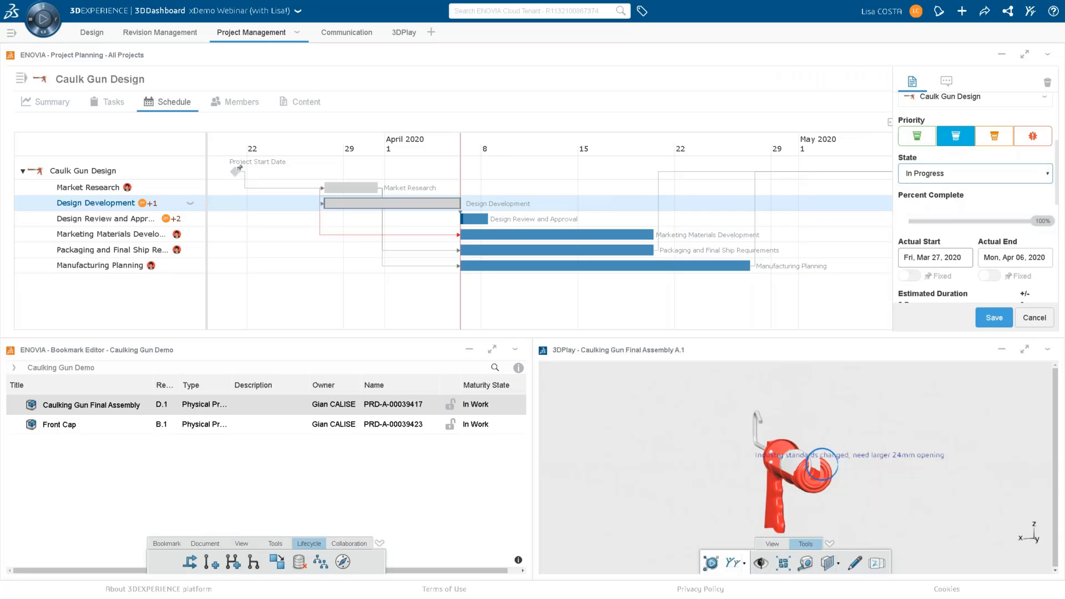
pyautogui.click(994, 320)
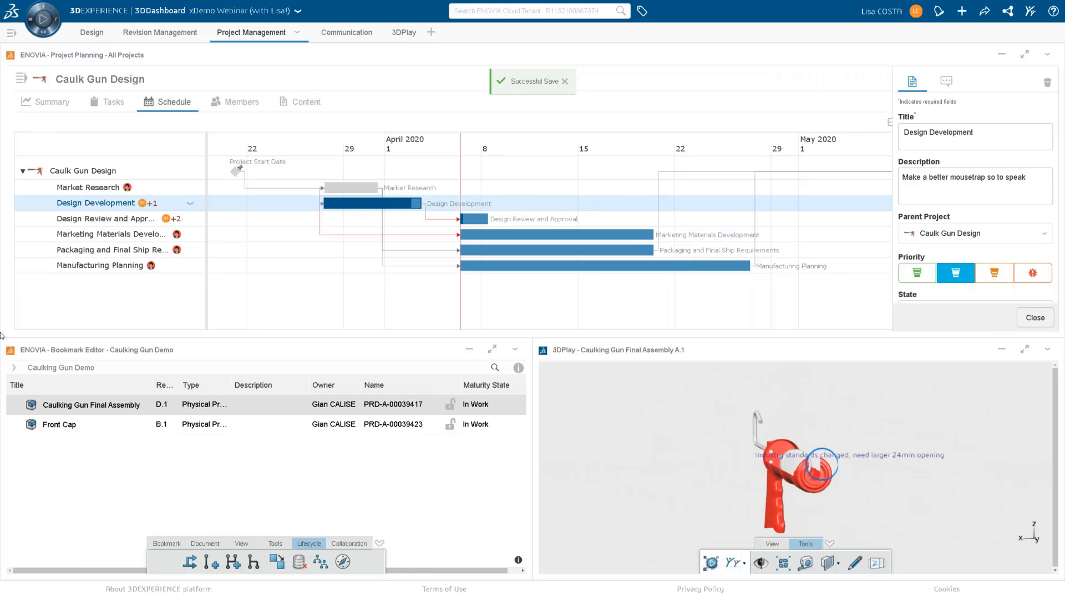
# Refresh the Caulking Gun Demo bookmark contents and set the Caulking Gun Final Assembly's maturity to In Work.
pyautogui.click(514, 349)
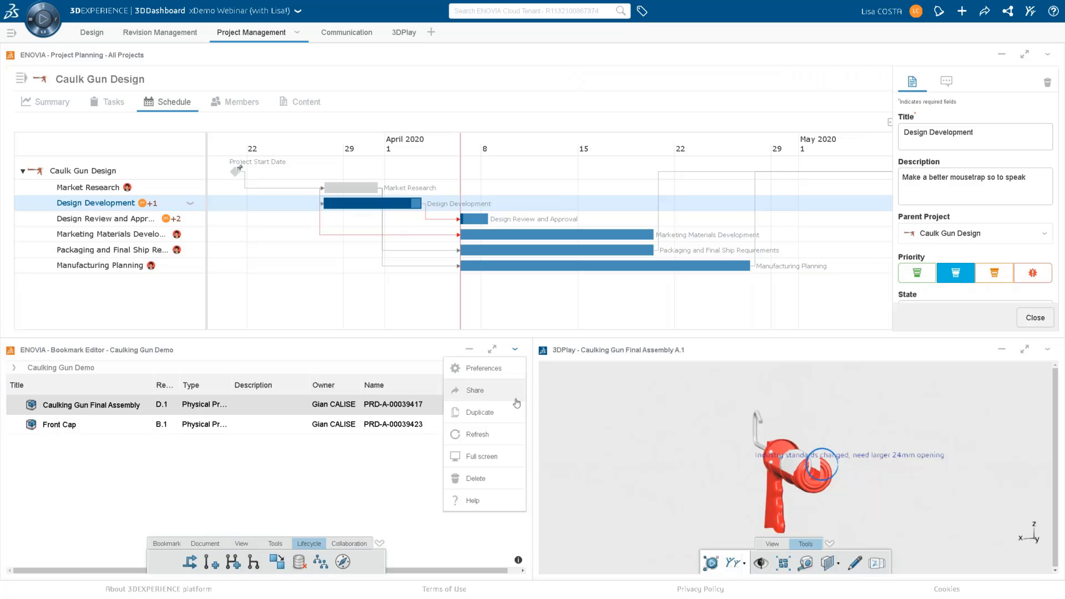
pyautogui.click(478, 435)
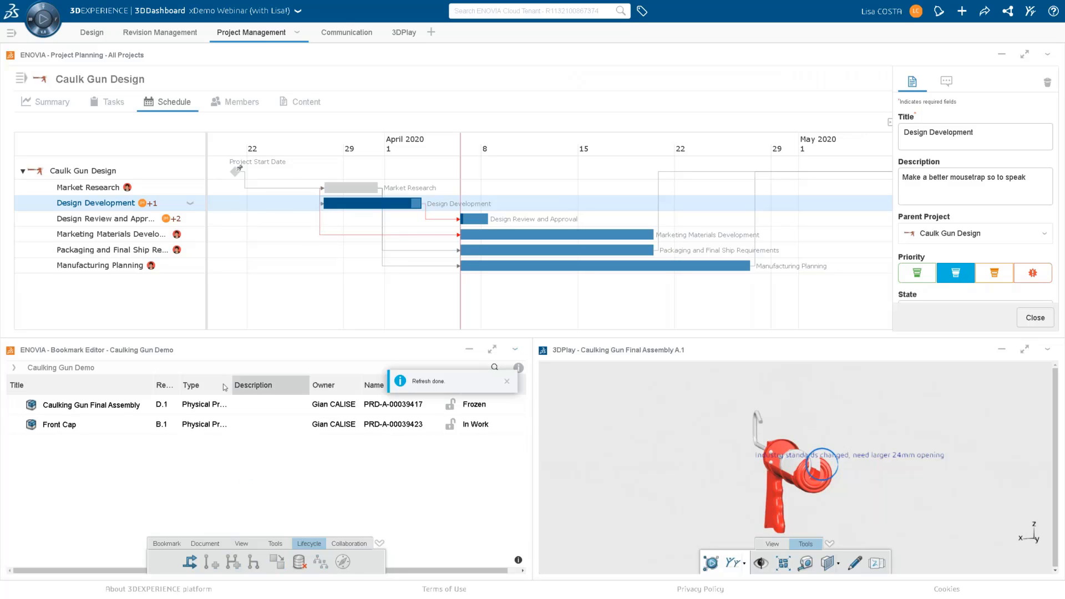
pyautogui.click(127, 411)
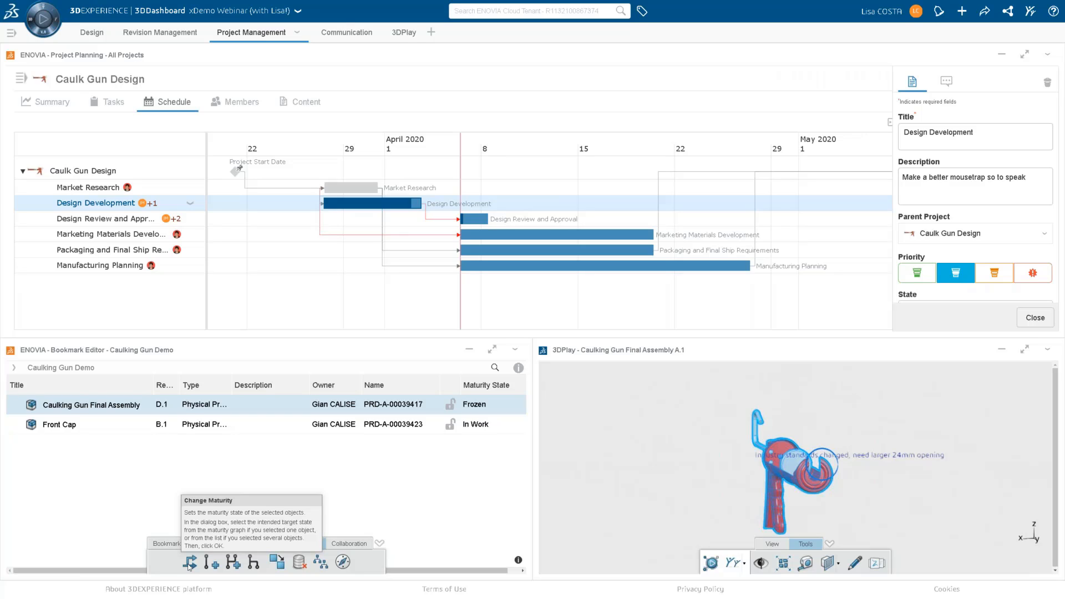
pyautogui.click(189, 563)
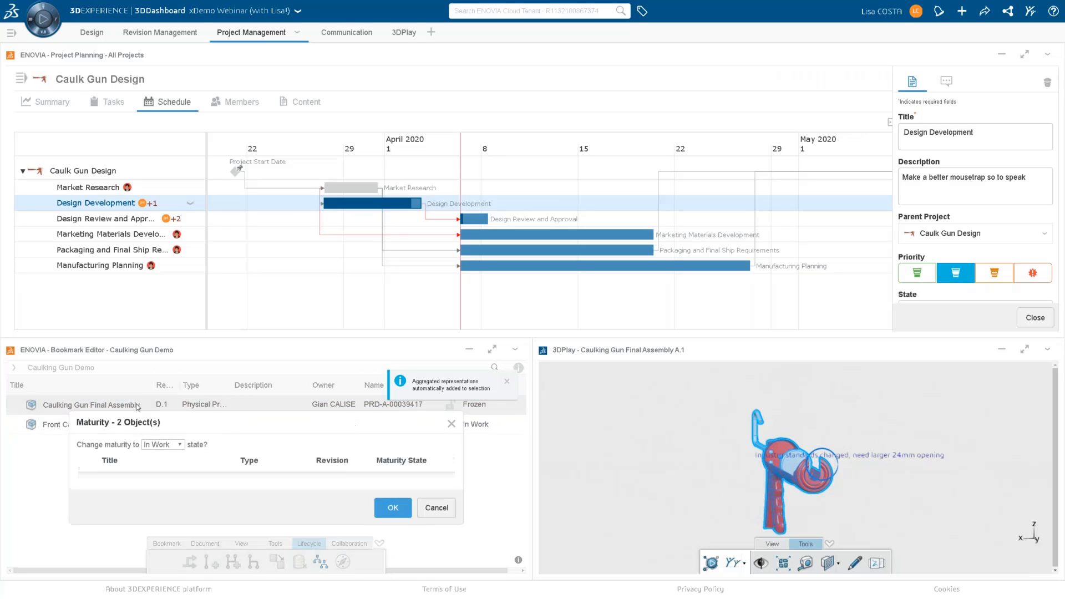
pyautogui.click(167, 444)
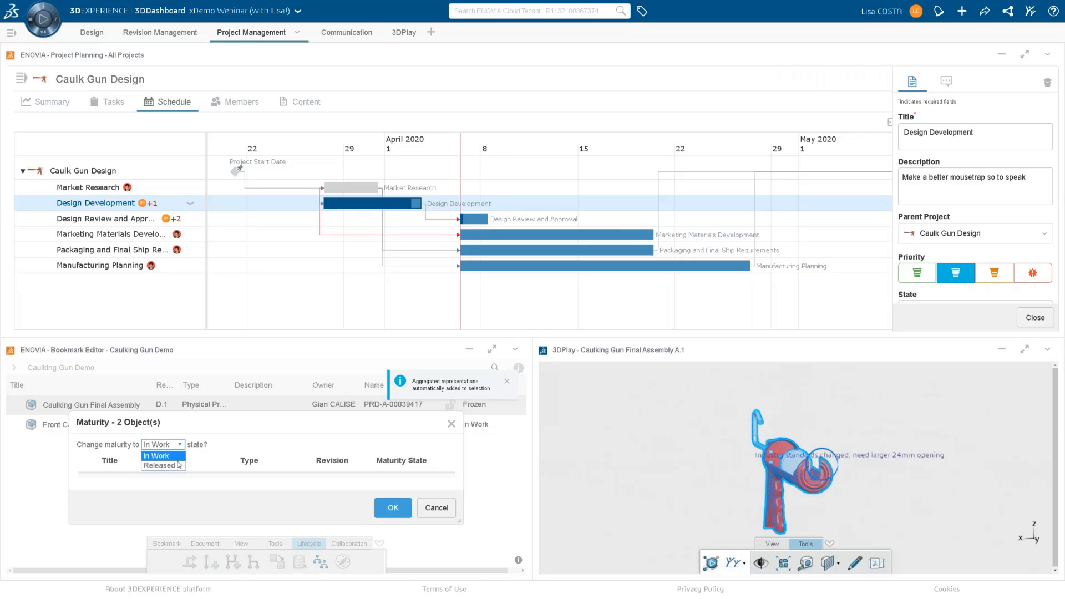
pyautogui.click(179, 466)
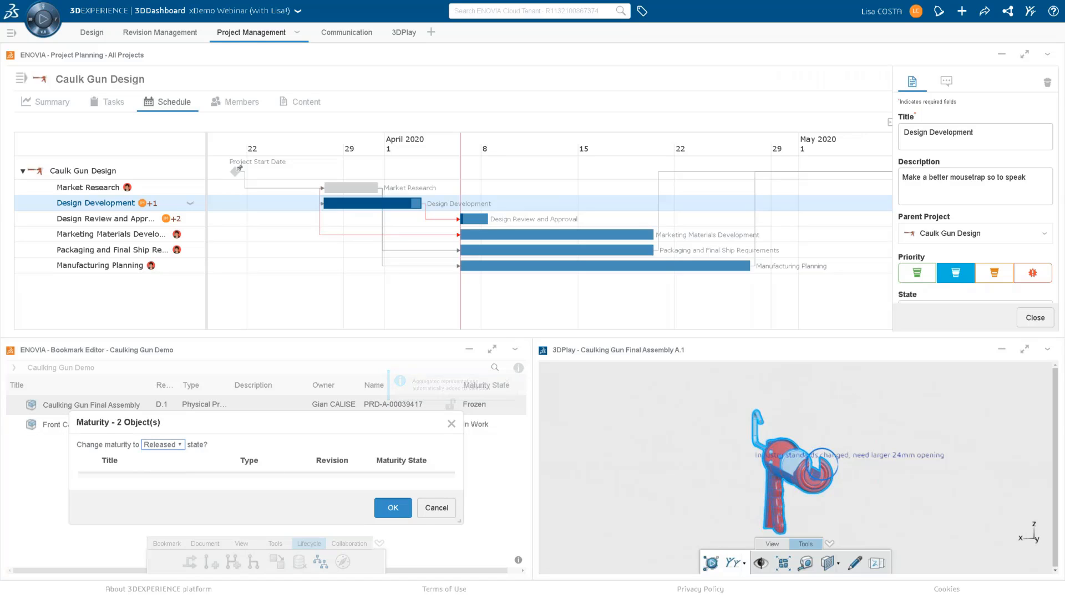
pyautogui.click(180, 446)
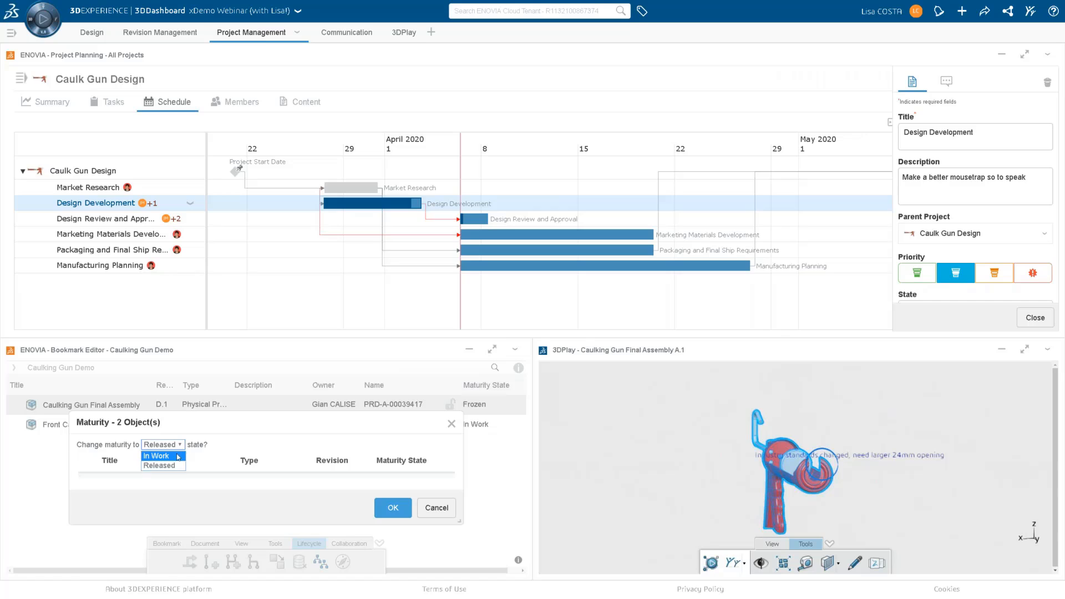
pyautogui.click(173, 457)
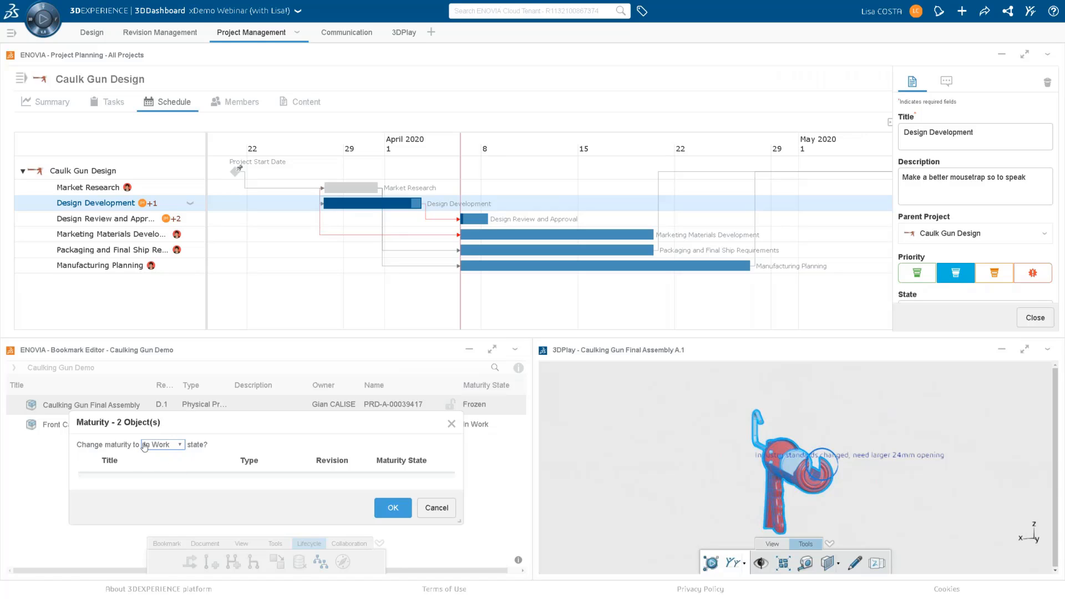
pyautogui.click(392, 507)
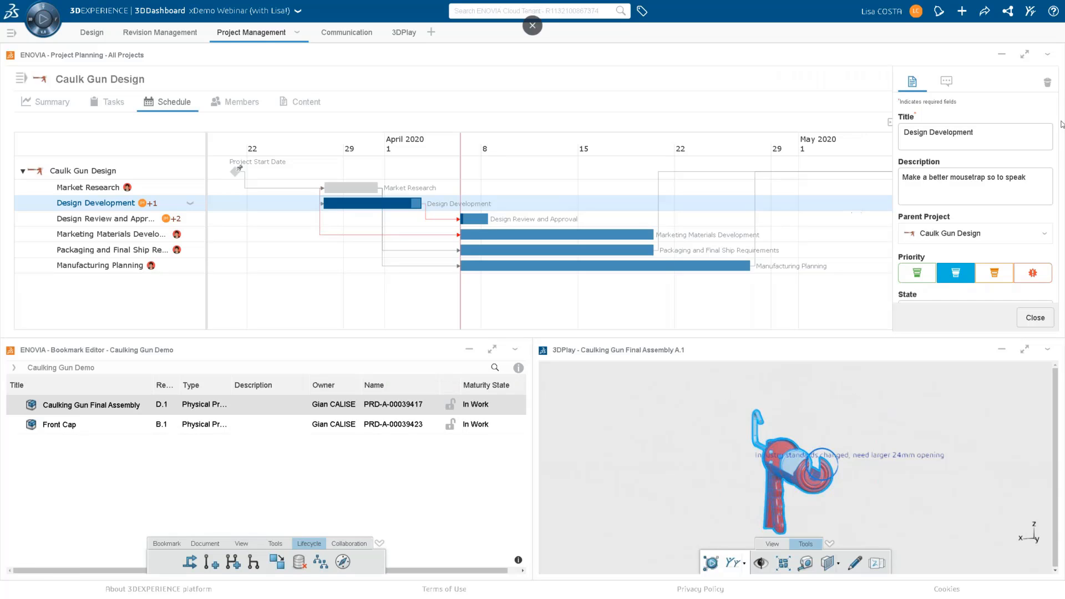
# Close the Design Development task details and examine the Caulk Gun Design project's summary charts in an enlarged view.
pyautogui.click(1035, 318)
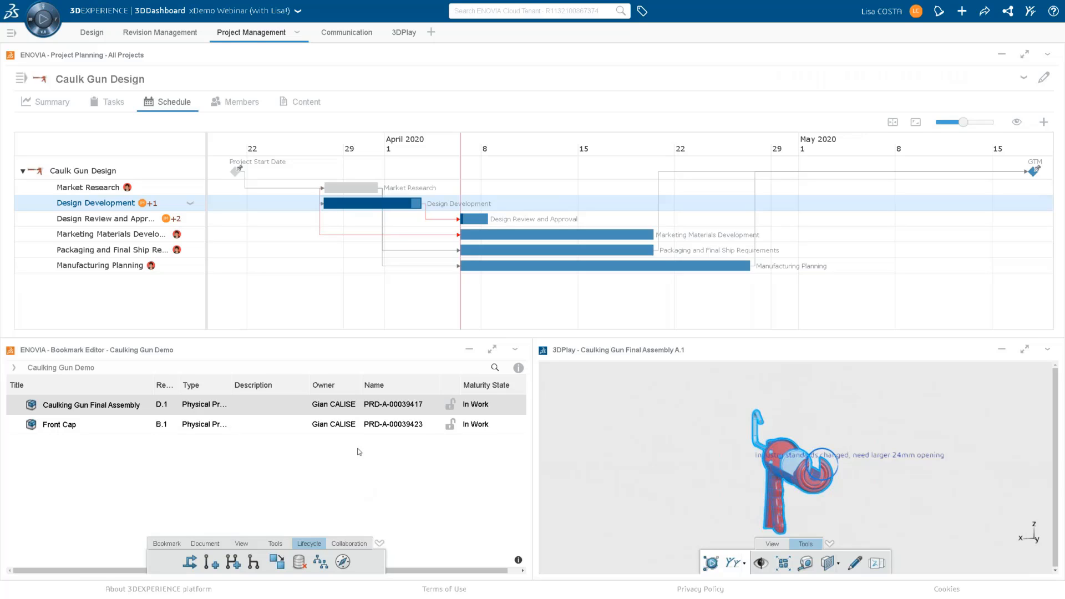
pyautogui.moveTo(383, 212)
pyautogui.click(61, 110)
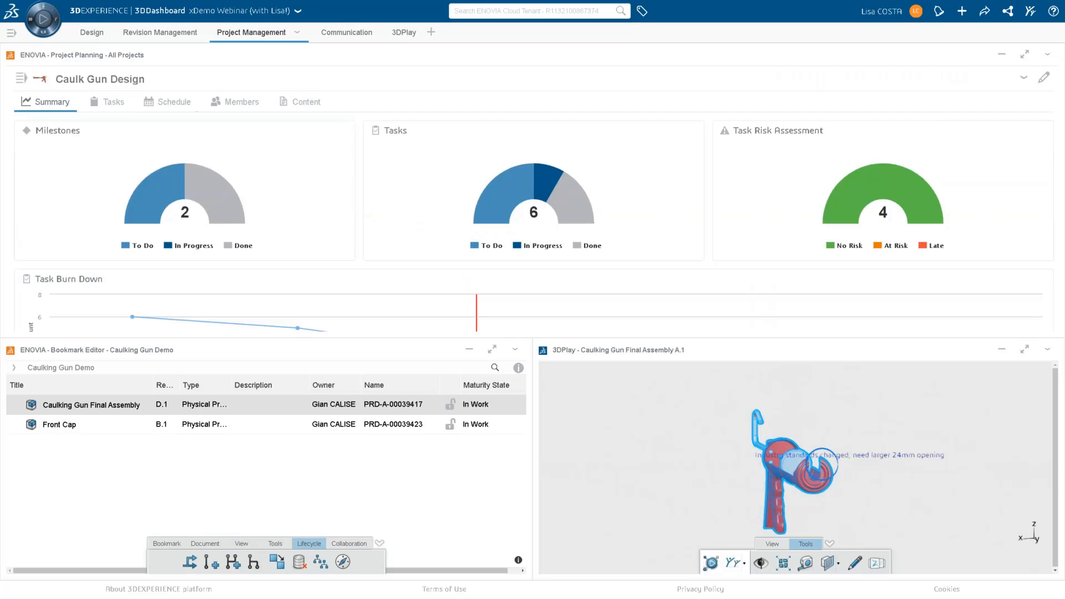
pyautogui.click(1024, 54)
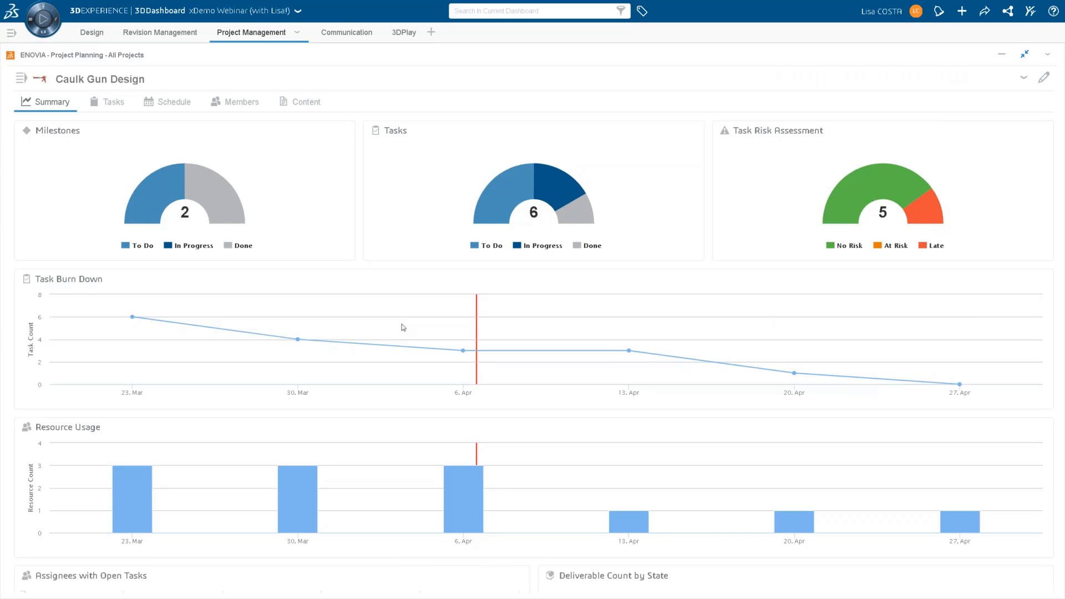
pyautogui.scroll(-2, 624, 424)
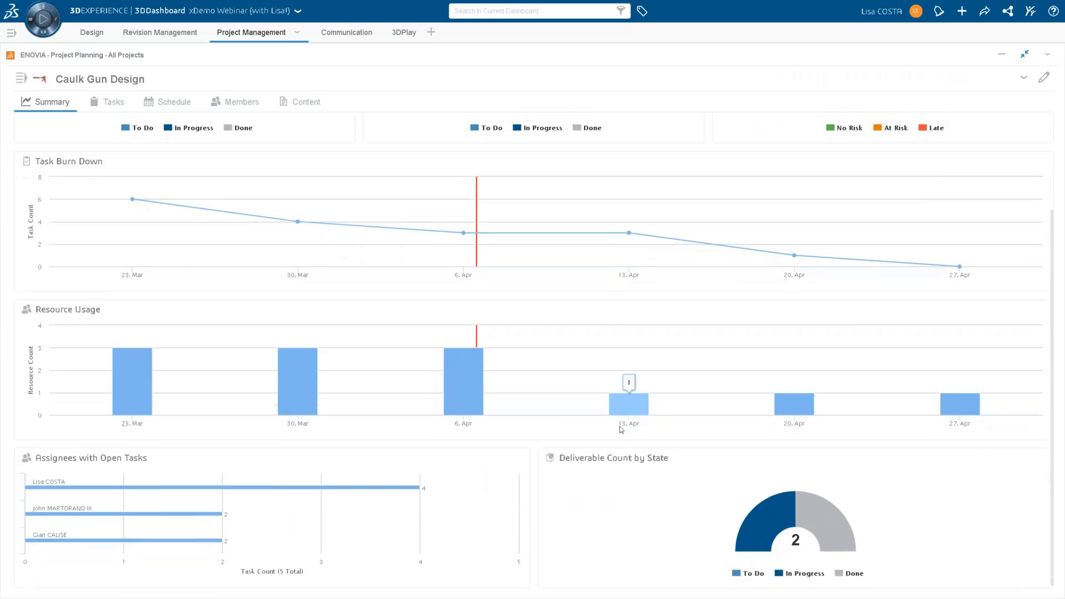
pyautogui.scroll(2, 622, 428)
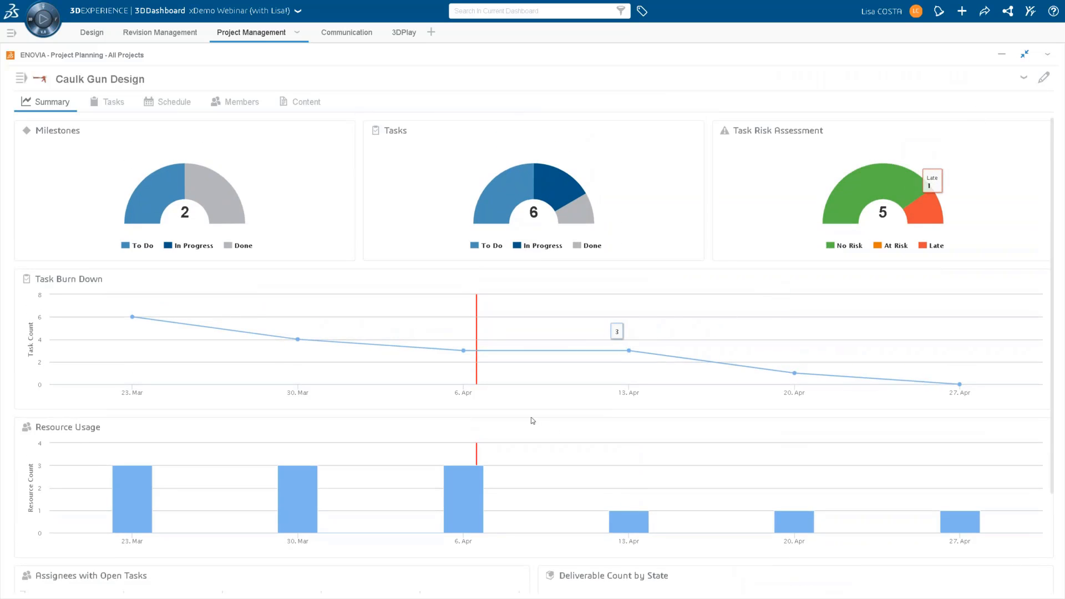
pyautogui.scroll(-2, 532, 421)
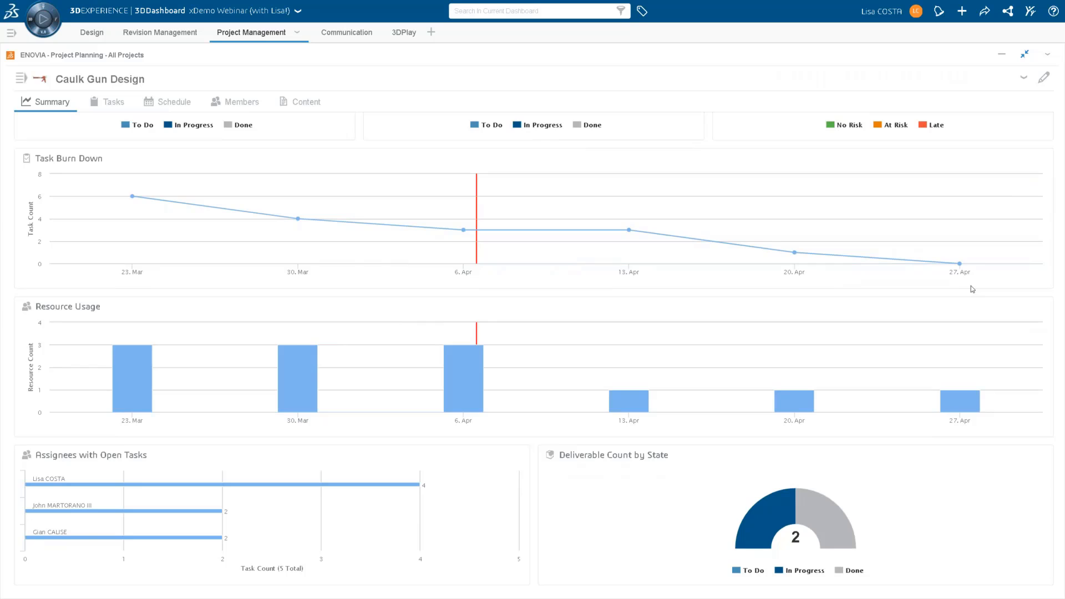
pyautogui.click(183, 108)
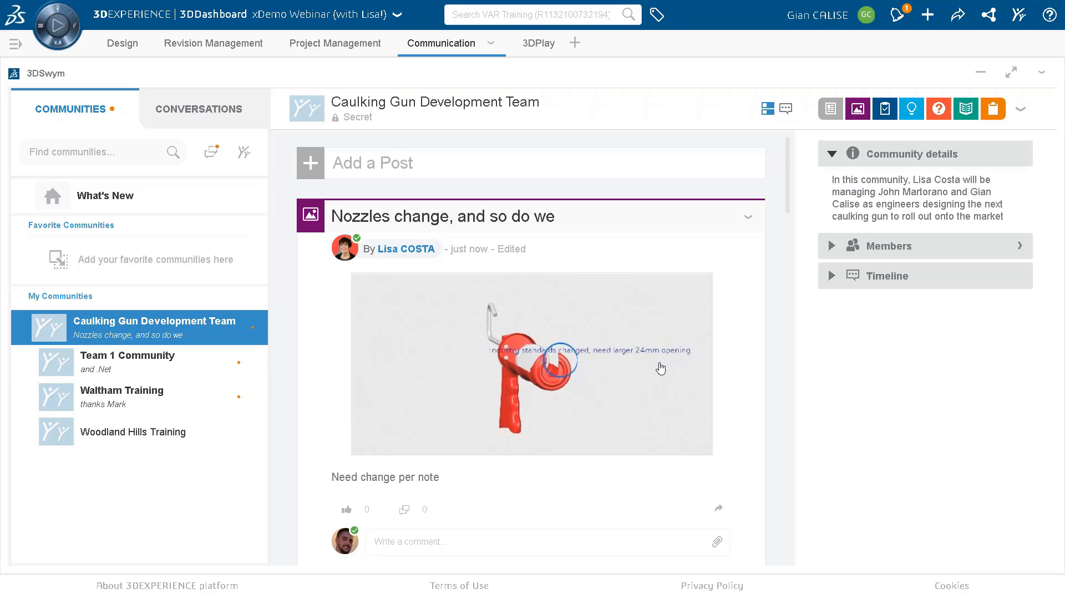
# Review the nozzle change request and the earlier posts in the Caulking Gun Development Team community.
pyautogui.scroll(-3, 644, 312)
pyautogui.scroll(-10, 644, 312)
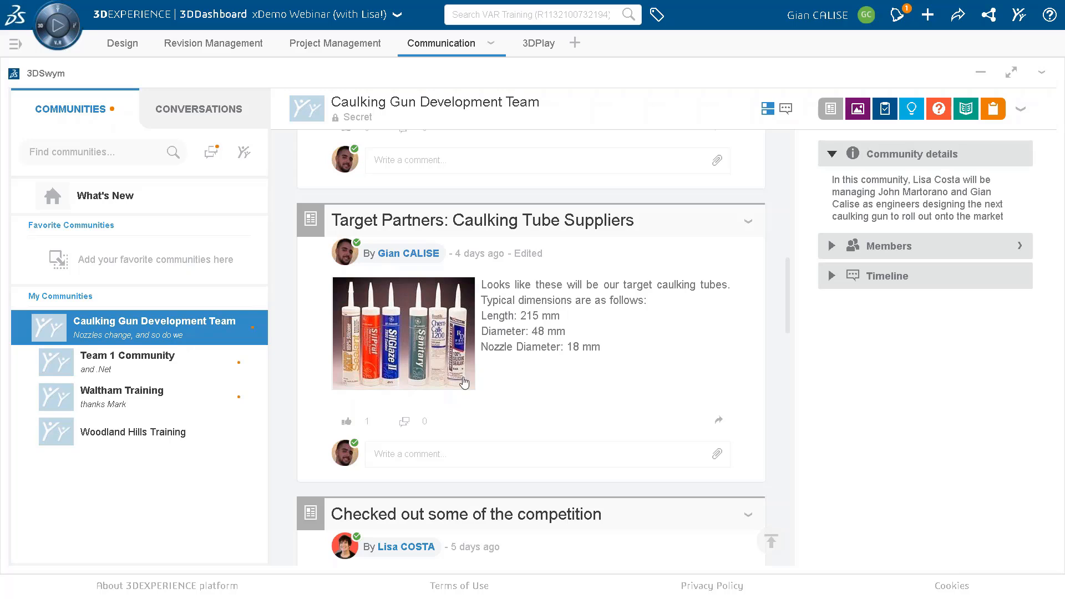
pyautogui.scroll(7, 671, 284)
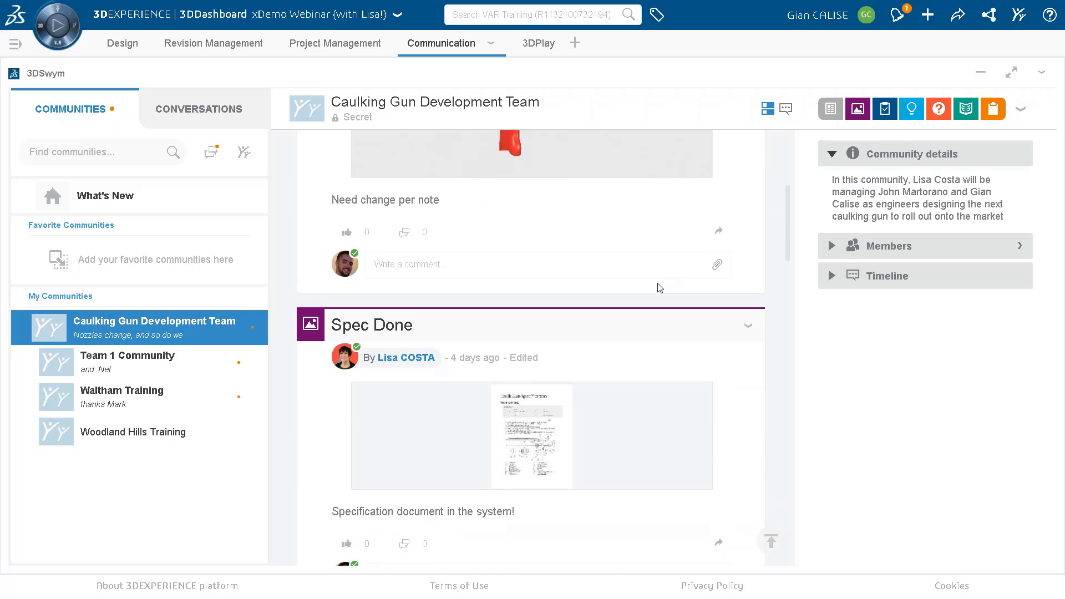
pyautogui.scroll(5, 659, 287)
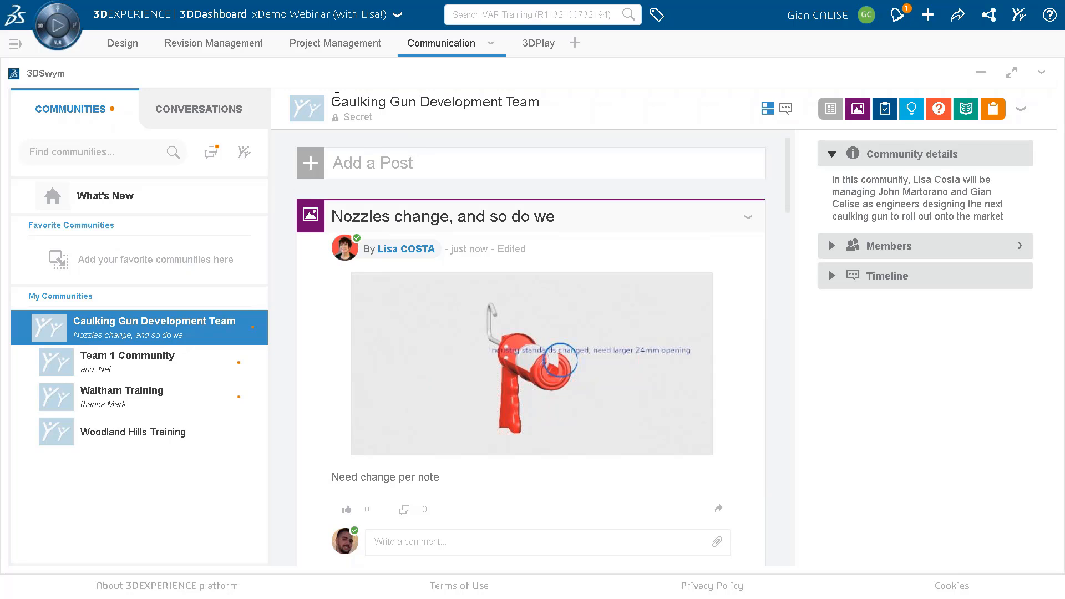
# Open the Caulking Gun Final Assembly from the Caulking Gun Demo bookmark in xDesign, then collapse the bookmark editor.
pyautogui.click(122, 43)
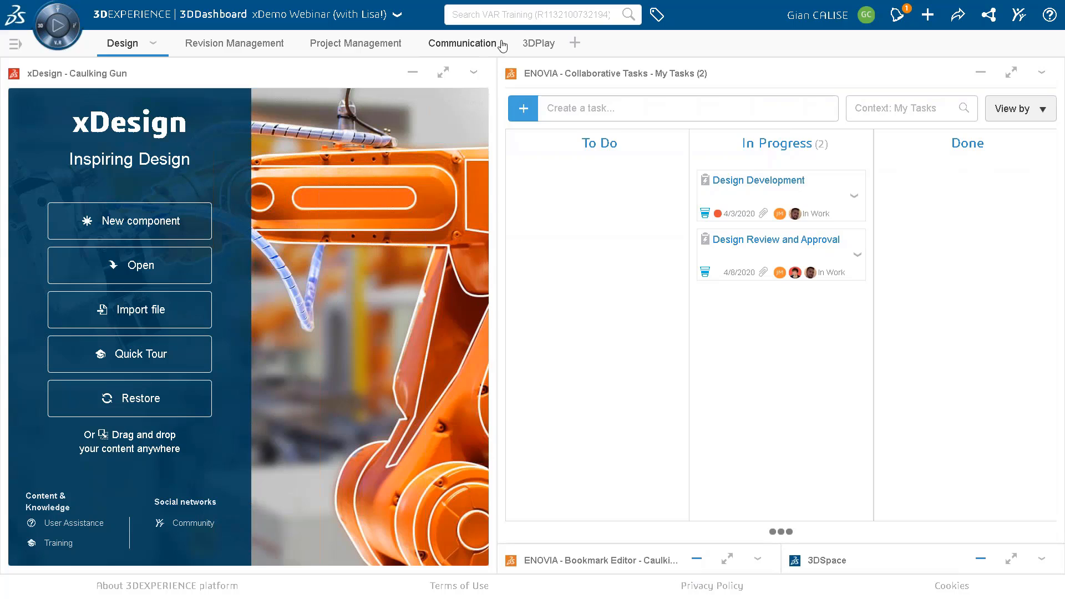
pyautogui.click(523, 18)
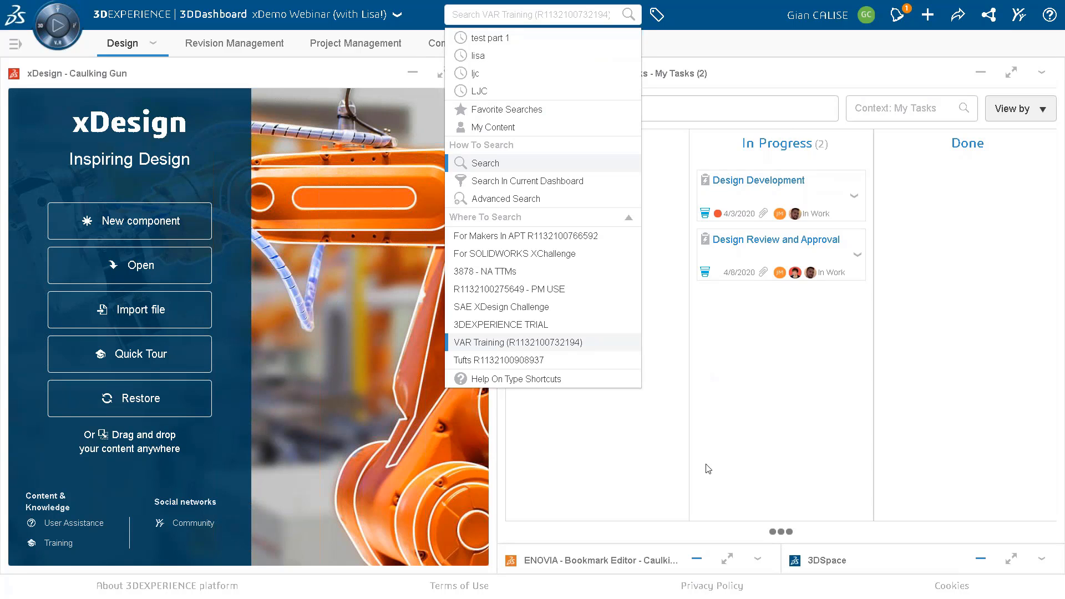
pyautogui.click(696, 560)
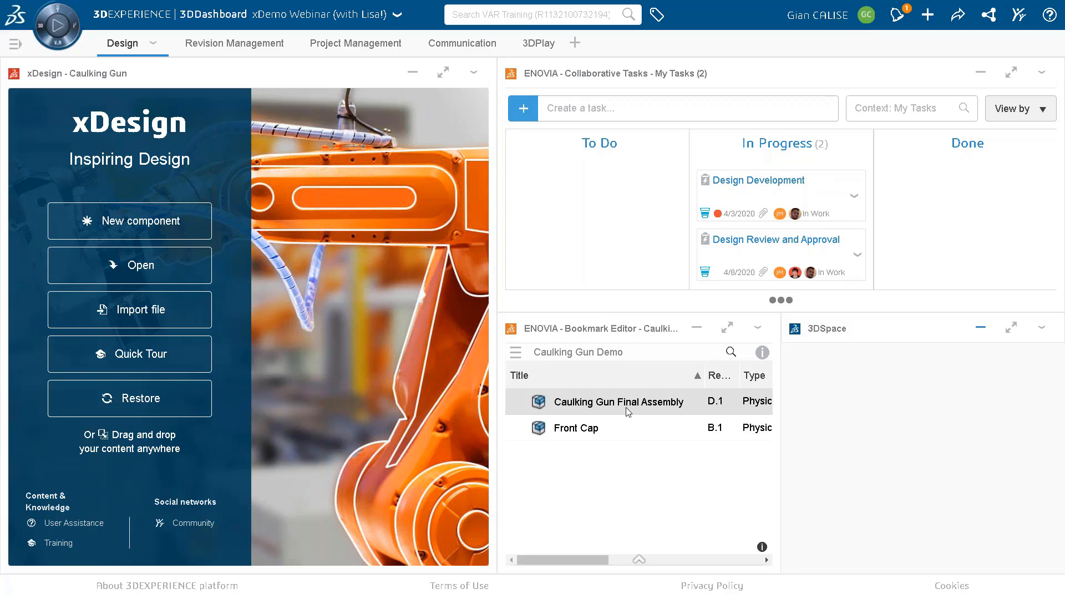
pyautogui.moveTo(677, 408); pyautogui.dragTo(302, 371)
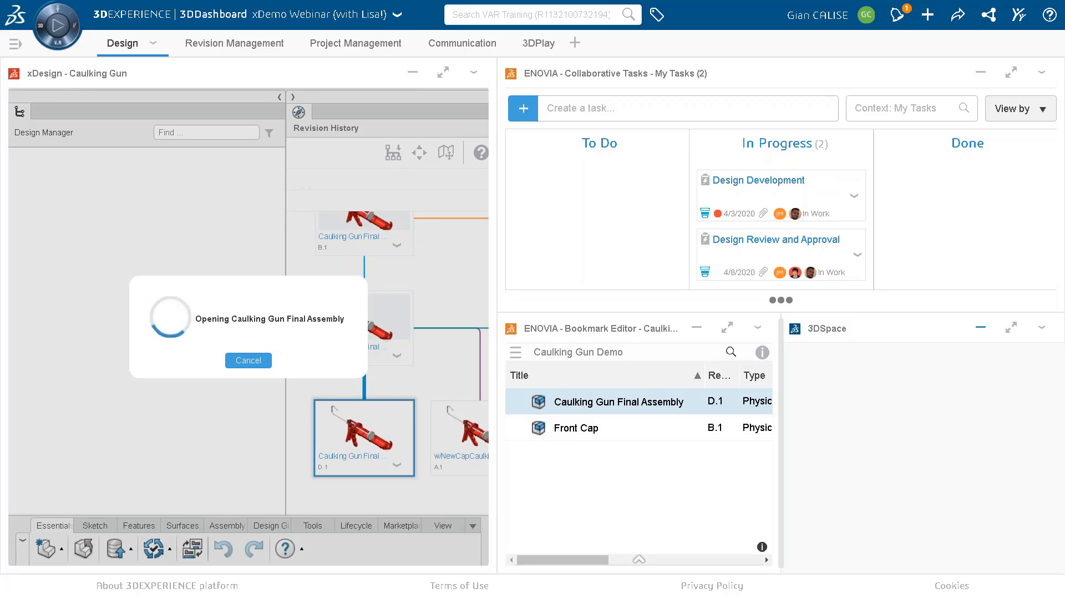
pyautogui.click(699, 330)
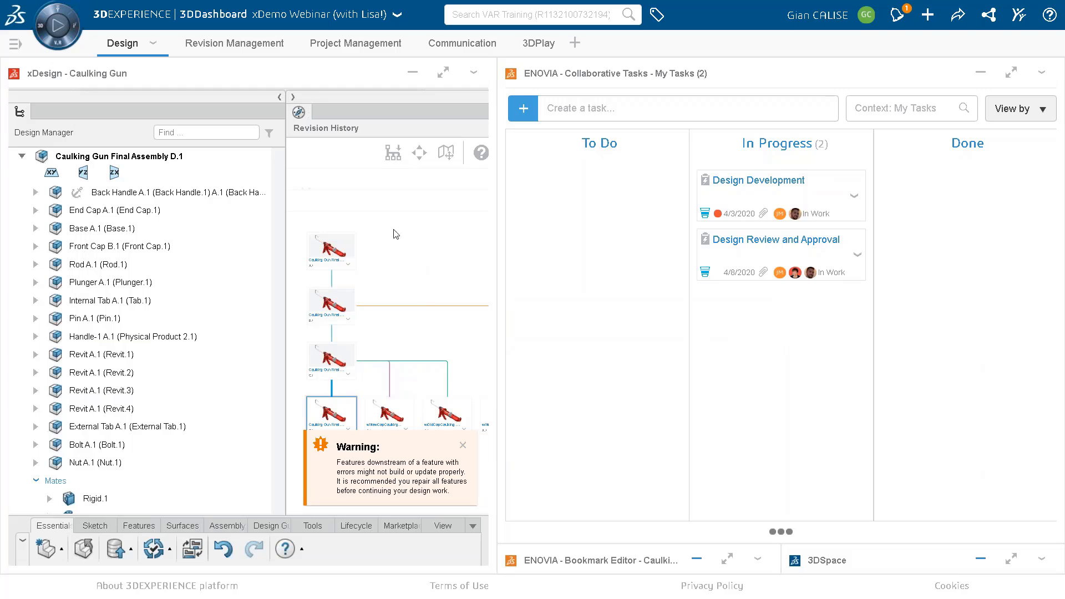
# Close the revision history and the warning, maximize xDesign, and hide the assembly's reference planes.
pyautogui.click(294, 99)
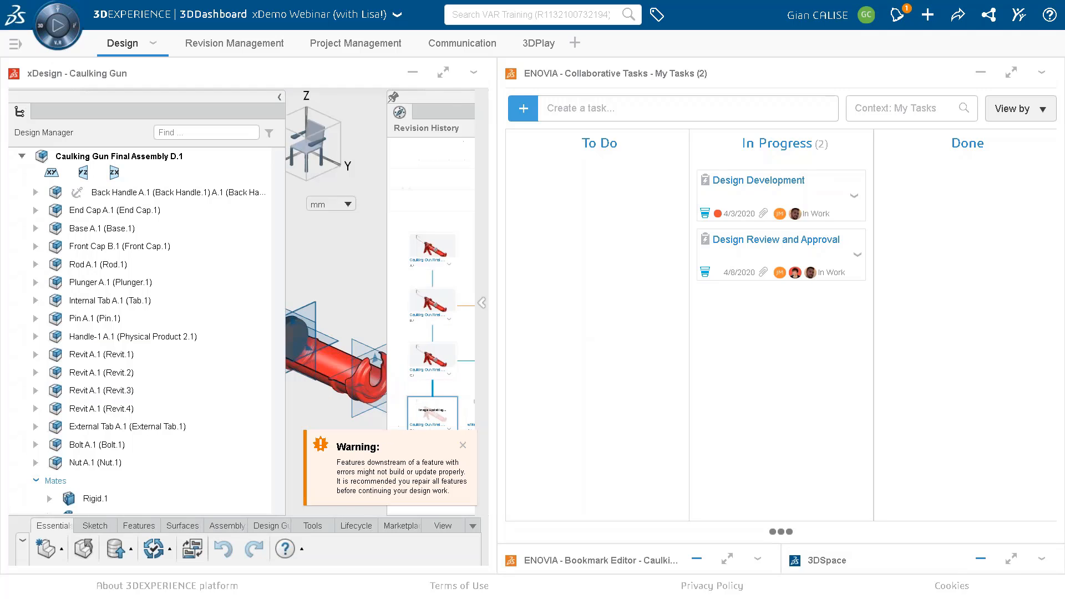
pyautogui.click(463, 446)
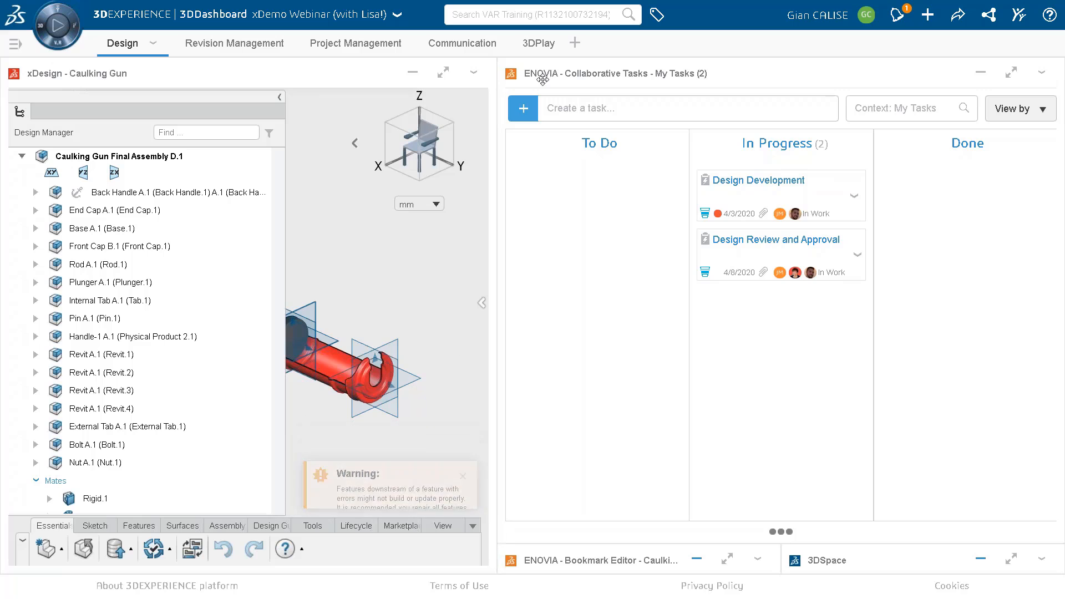
pyautogui.click(449, 80)
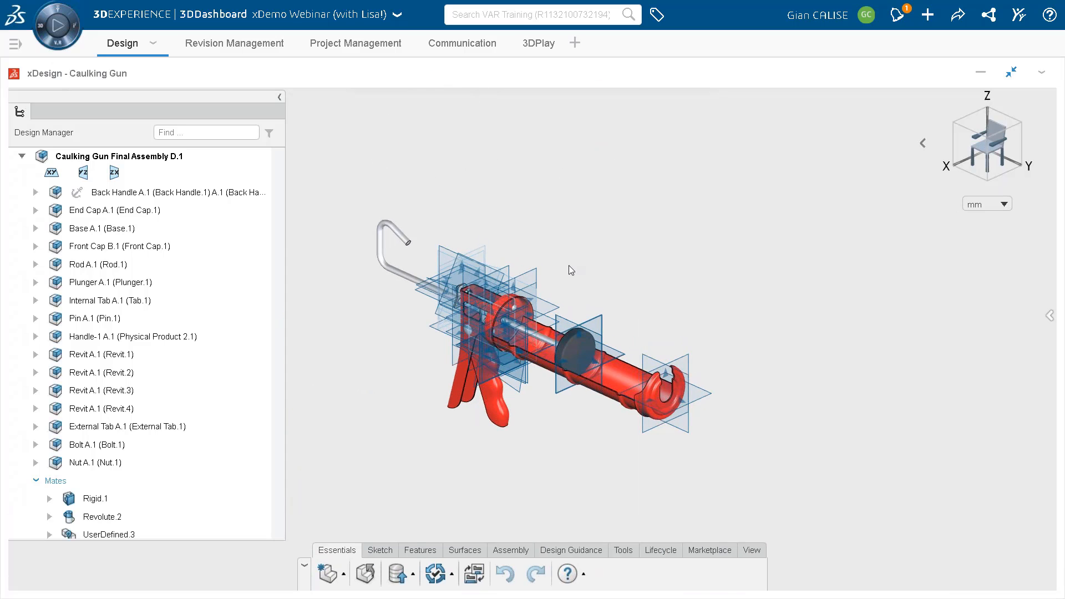
pyautogui.click(752, 550)
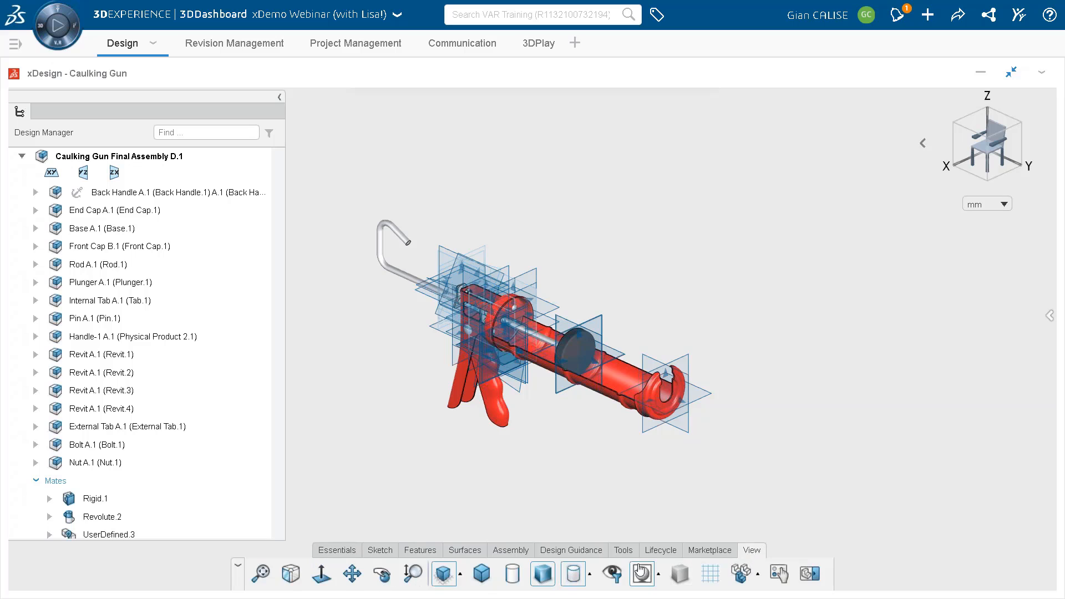
pyautogui.click(612, 574)
pyautogui.click(608, 457)
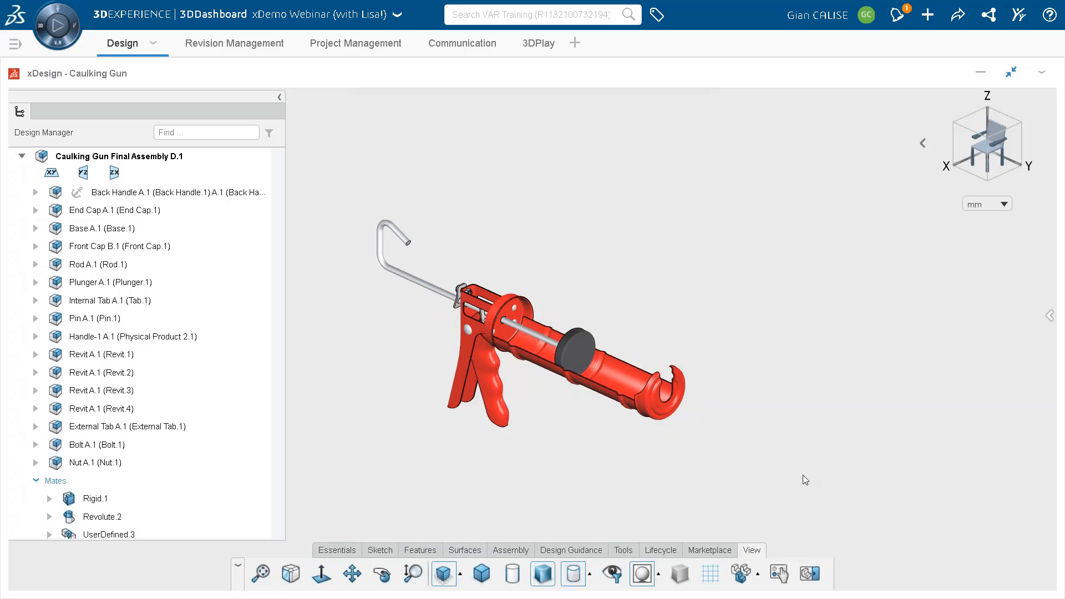
# Activate the Front Cap in the assembly and open its slot sketch, Sketch.2, for editing.
pyautogui.scroll(3, 590, 369)
pyautogui.moveTo(600, 383); pyautogui.dragTo(570, 381, button='middle')
pyautogui.scroll(3, 545, 370)
pyautogui.scroll(2, 545, 368)
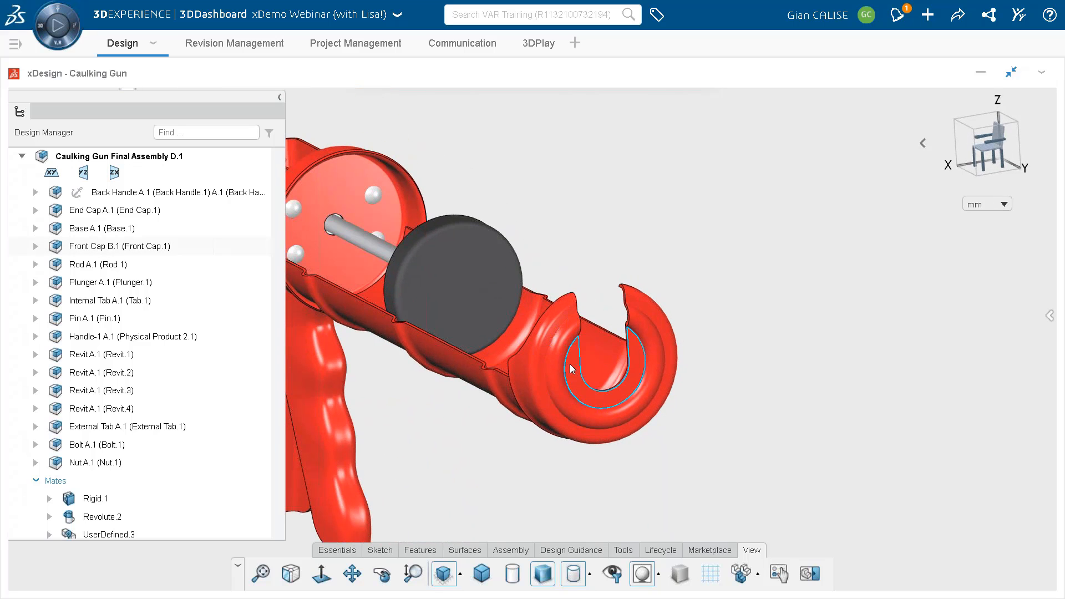
pyautogui.doubleClick(109, 247)
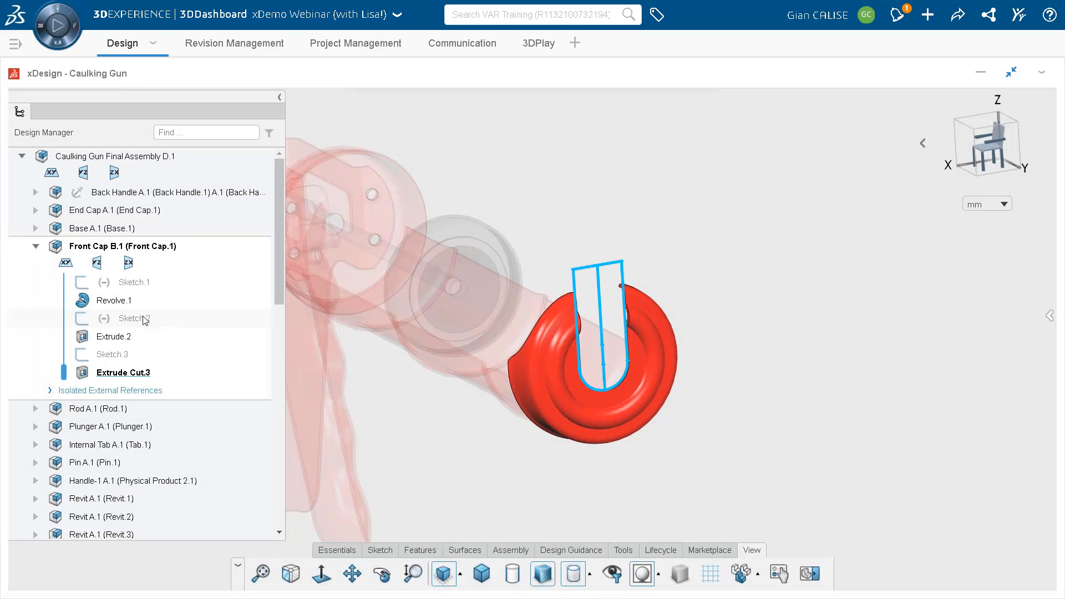
pyautogui.click(147, 319)
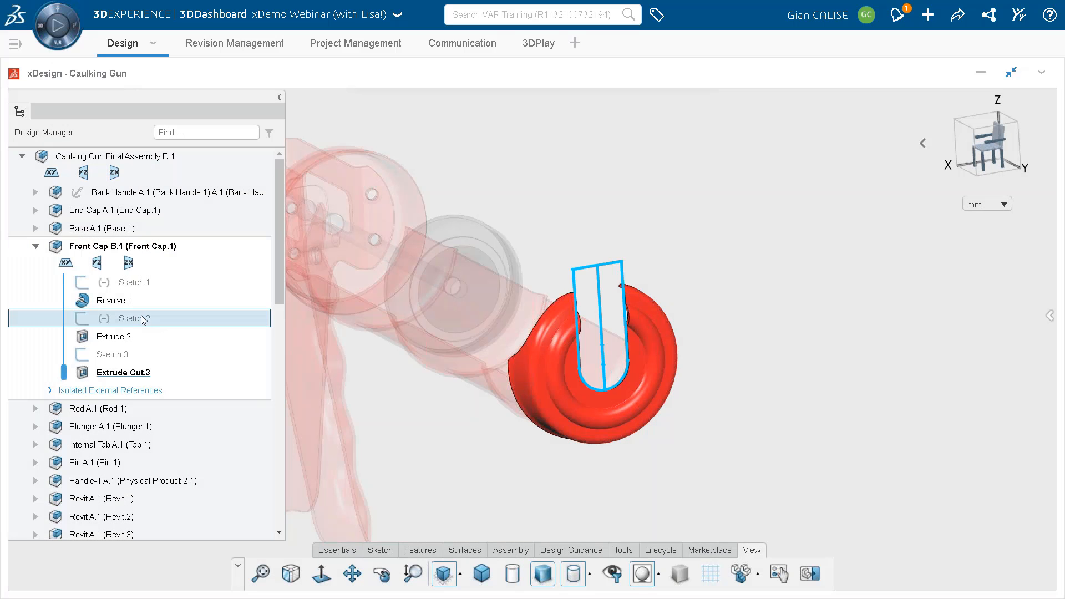
pyautogui.click(176, 268)
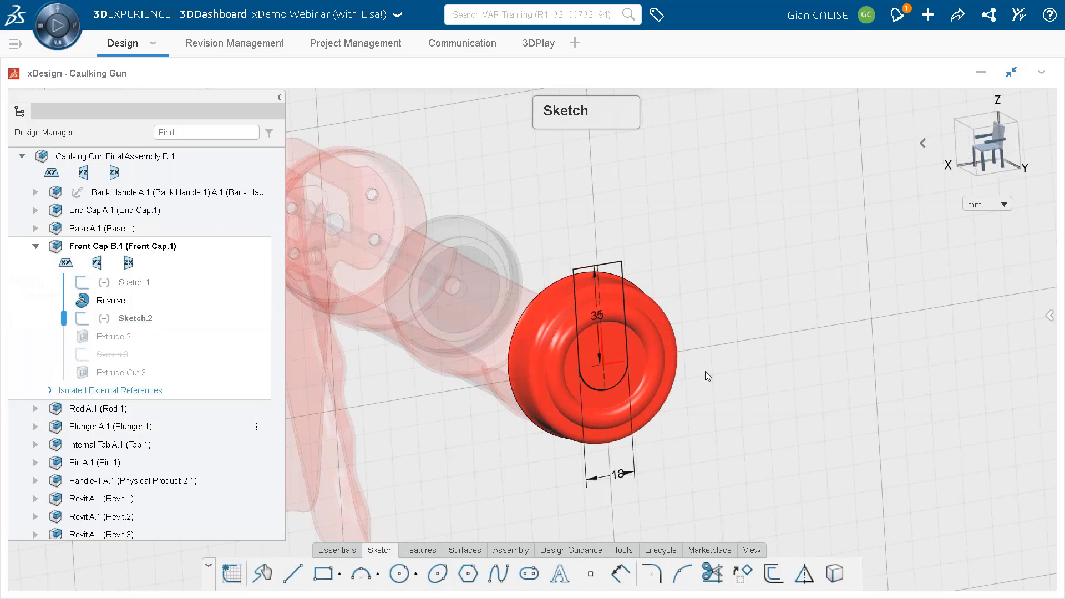
# Set the width of the front cap's slot to 24 mm and finish the sketch.
pyautogui.doubleClick(619, 475)
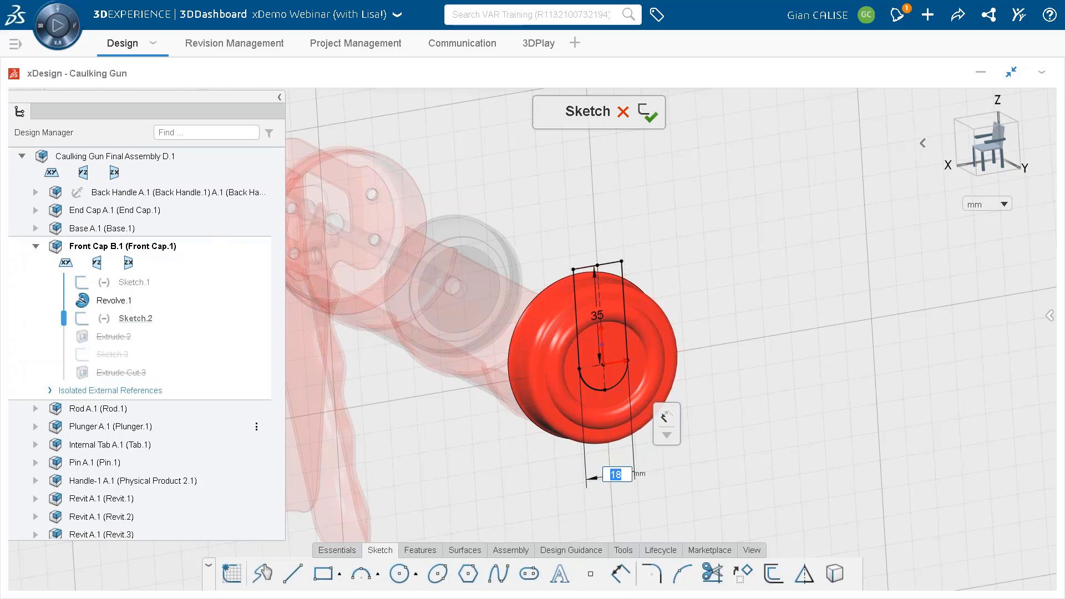
pyautogui.write('24')
pyautogui.press('Return')
pyautogui.click(647, 118)
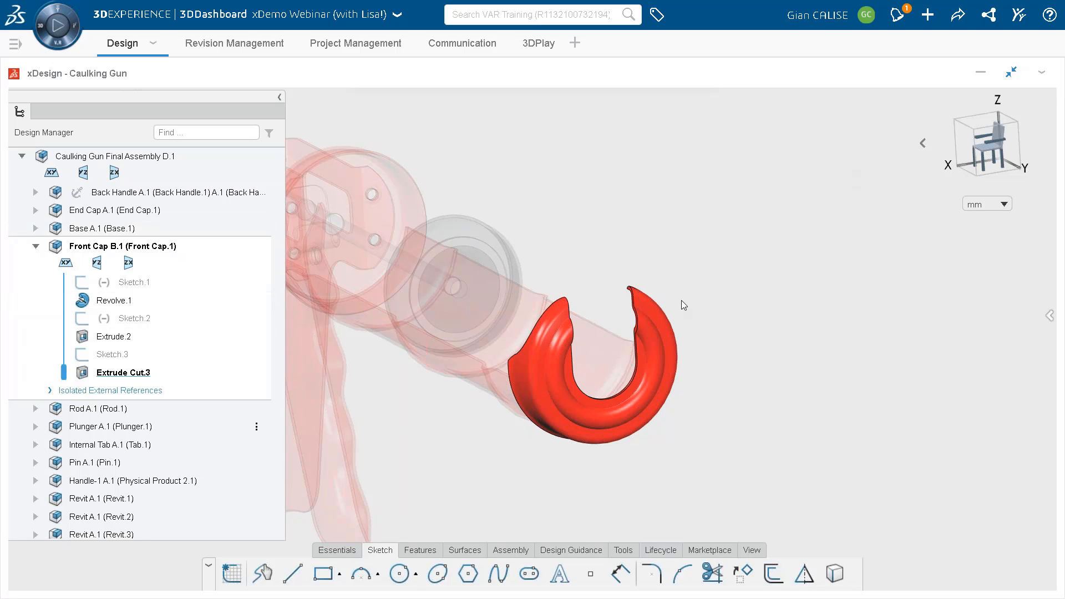
# Save the front cap change and set the maturity of the Caulking Gun Final Assembly to Frozen.
pyautogui.hotkey('ctrl', 's')
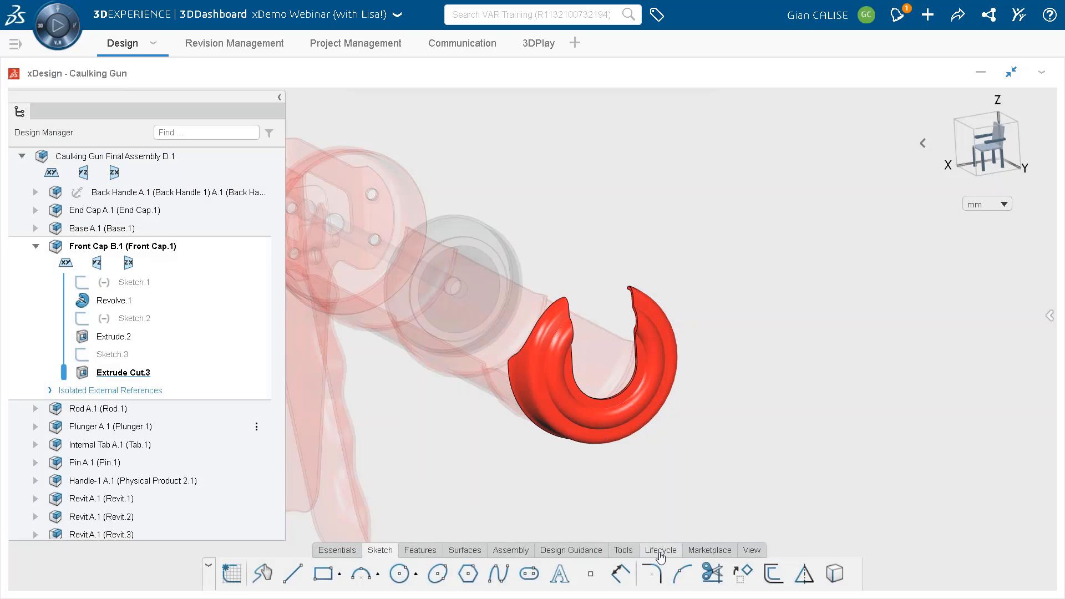
pyautogui.click(660, 554)
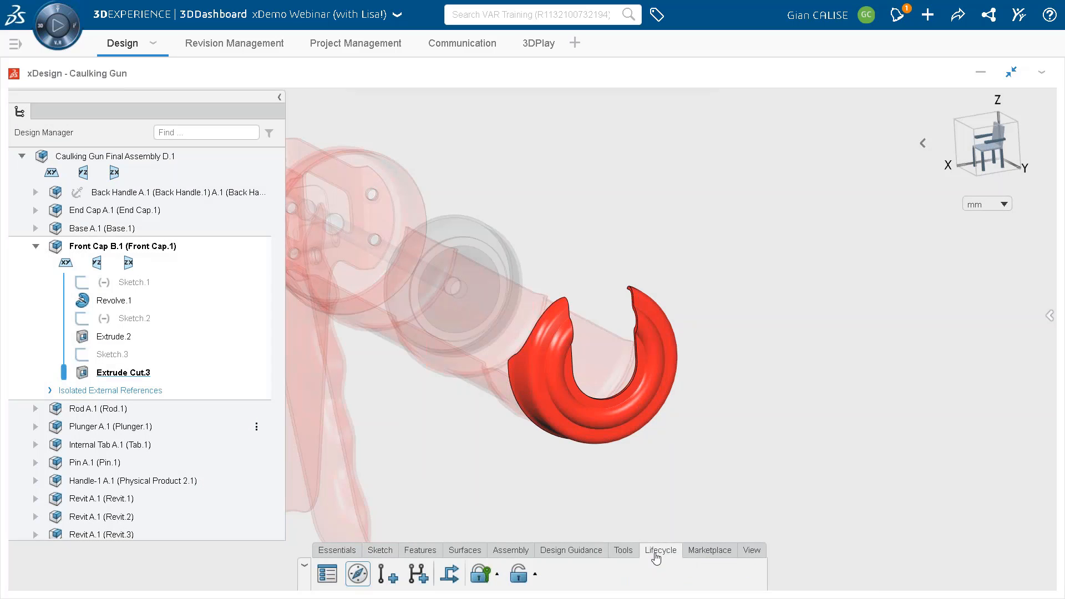
pyautogui.click(447, 574)
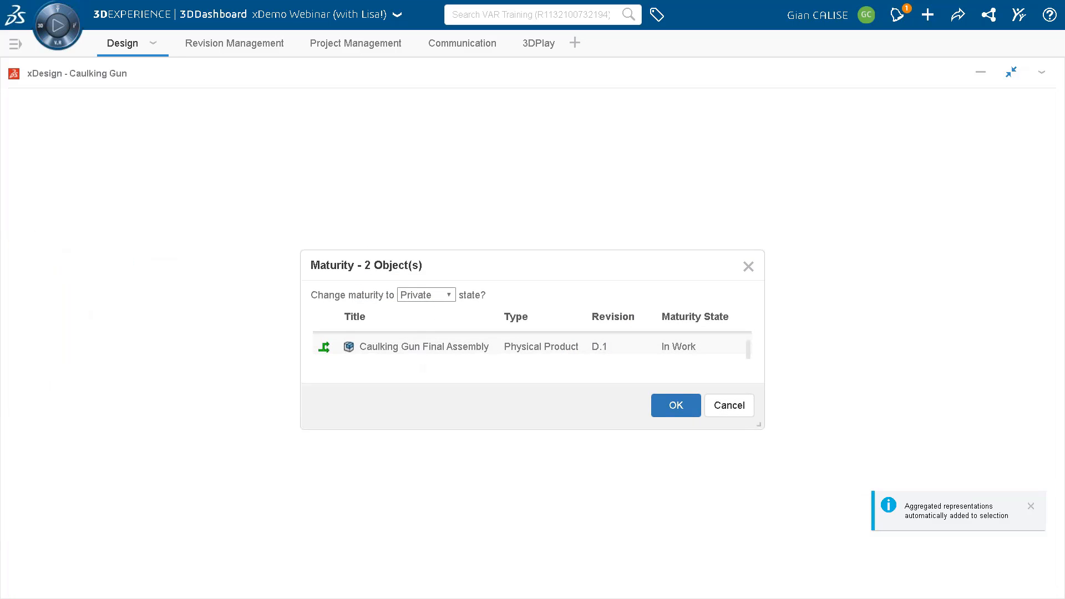
pyautogui.click(439, 295)
pyautogui.click(423, 322)
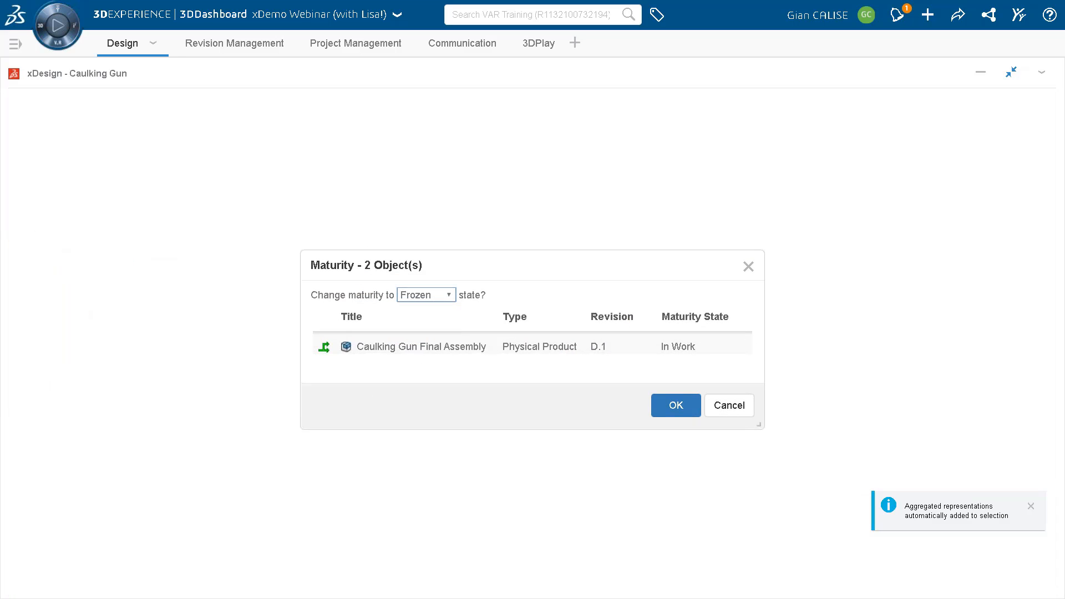
pyautogui.click(689, 410)
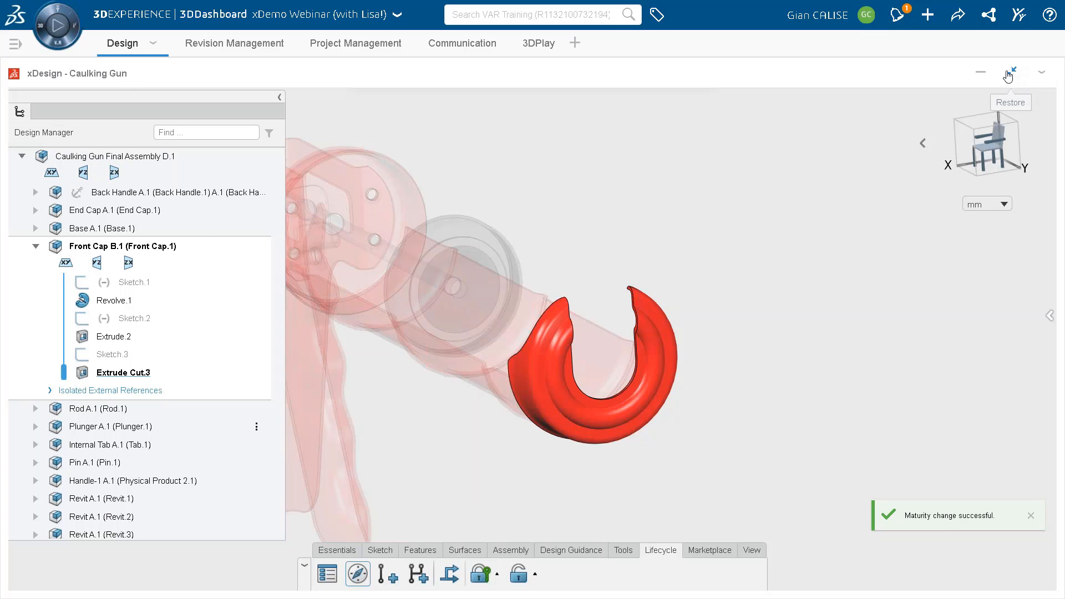
# Reactivate the top-level Caulking Gun Final Assembly with its latest version and restore xDesign to its normal size.
pyautogui.doubleClick(125, 155)
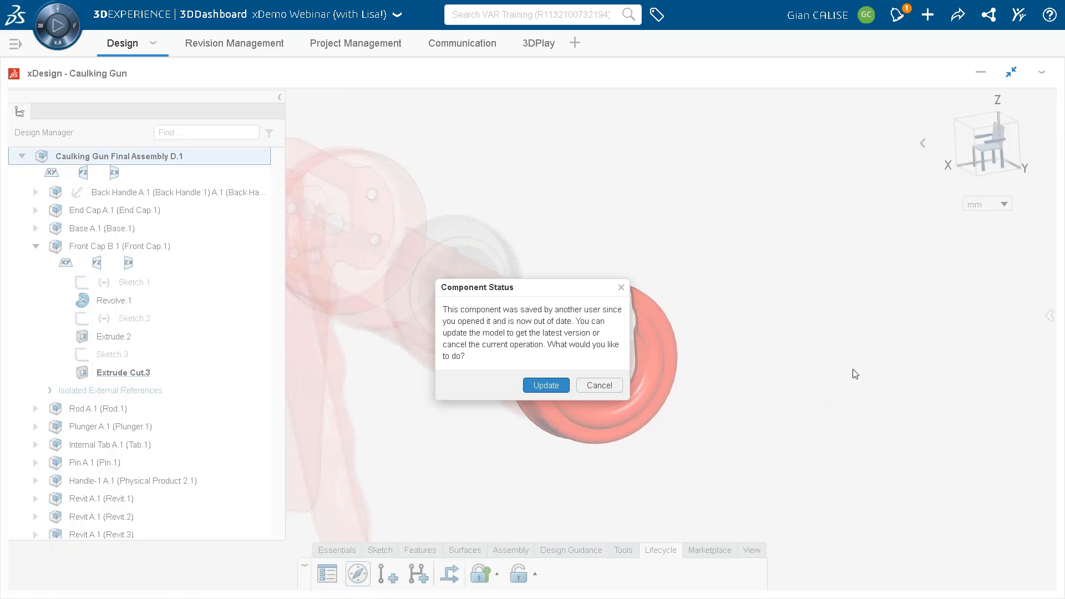
pyautogui.click(542, 388)
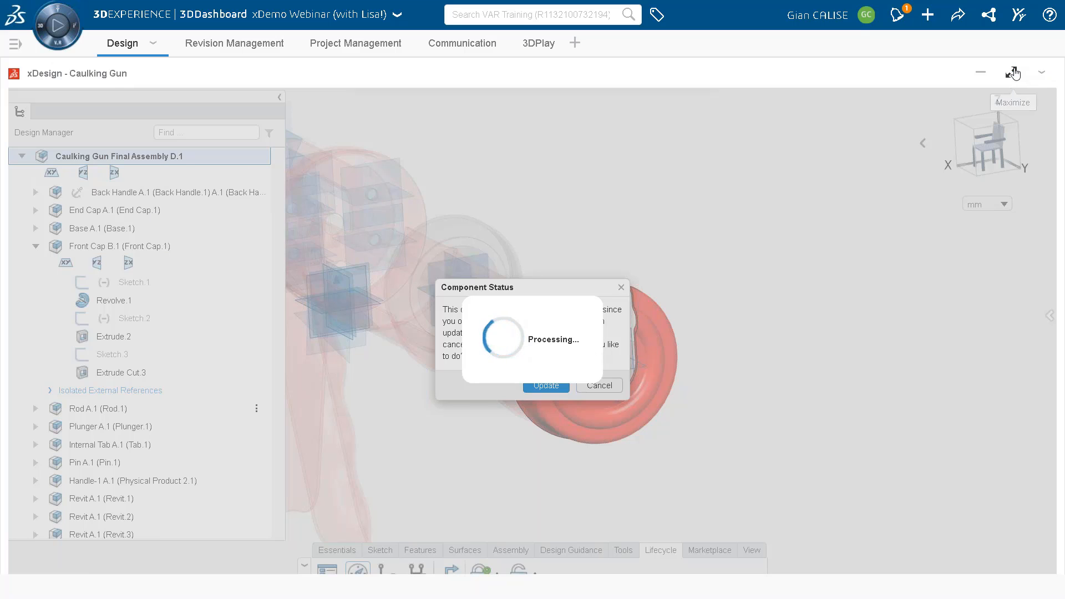
pyautogui.click(1011, 72)
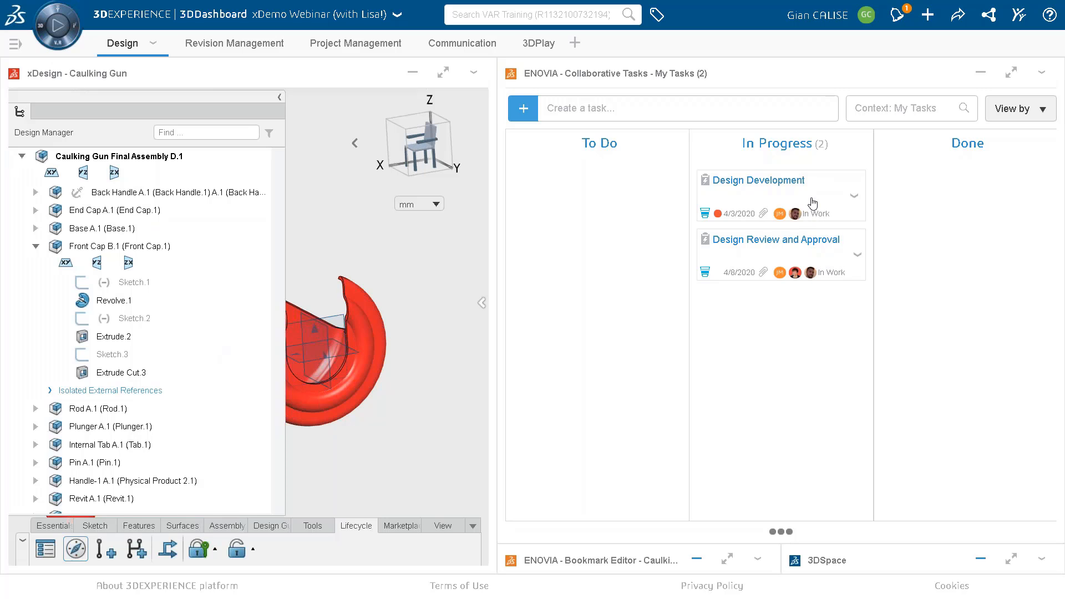
# Review the Design Development task's attachments and deliverables, and show the assembly's revision history.
pyautogui.click(813, 203)
pyautogui.scroll(-5, 996, 274)
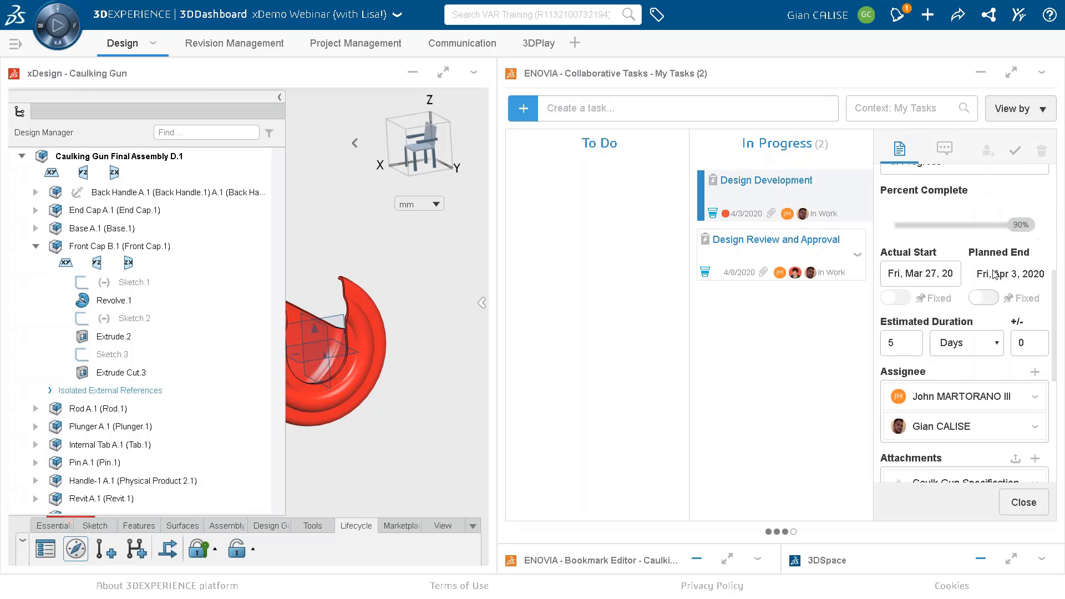
pyautogui.scroll(-3, 943, 310)
pyautogui.scroll(-1, 904, 351)
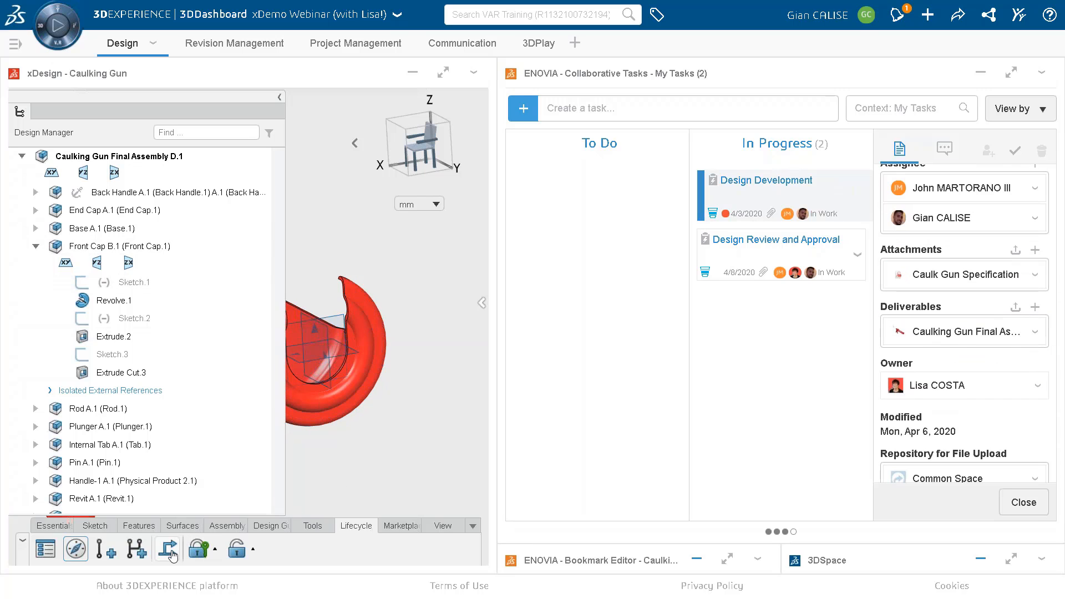
pyautogui.scroll(-2, 927, 298)
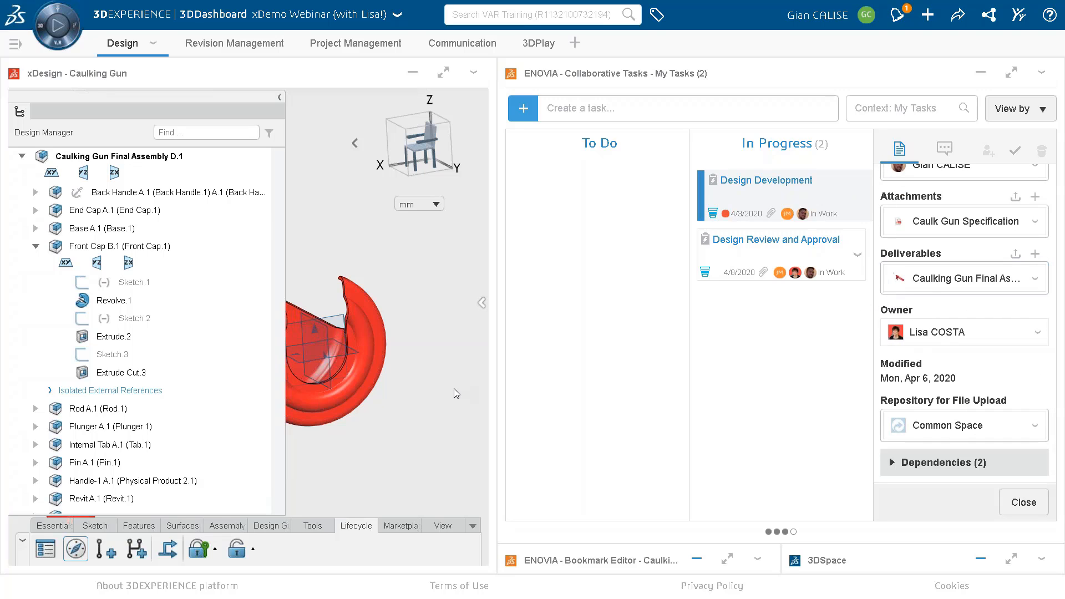
pyautogui.click(481, 302)
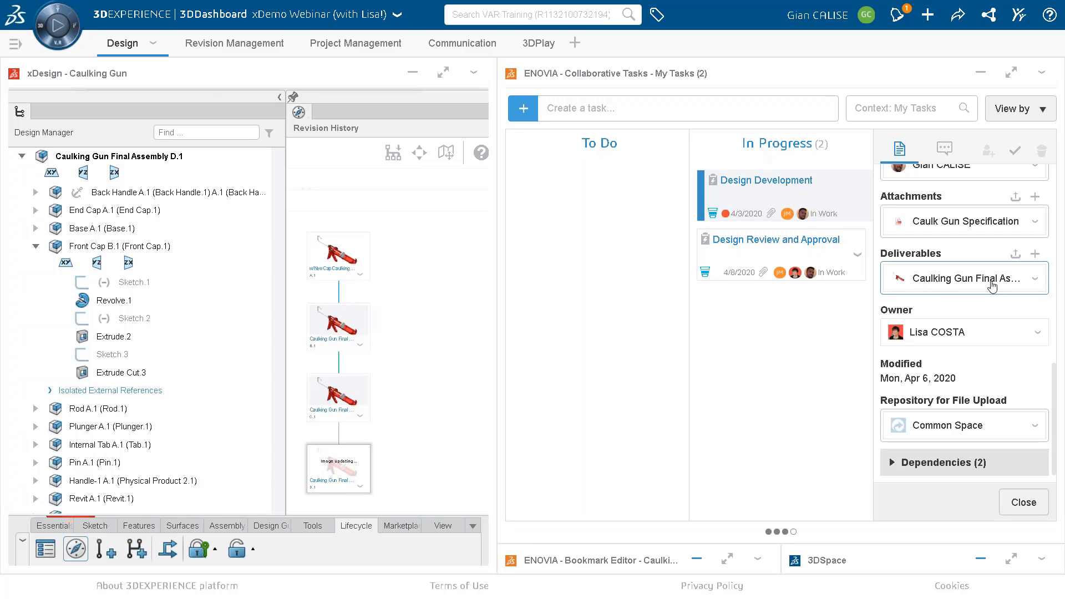
# Close the Design Development task's details and move the task to Done.
pyautogui.click(1022, 502)
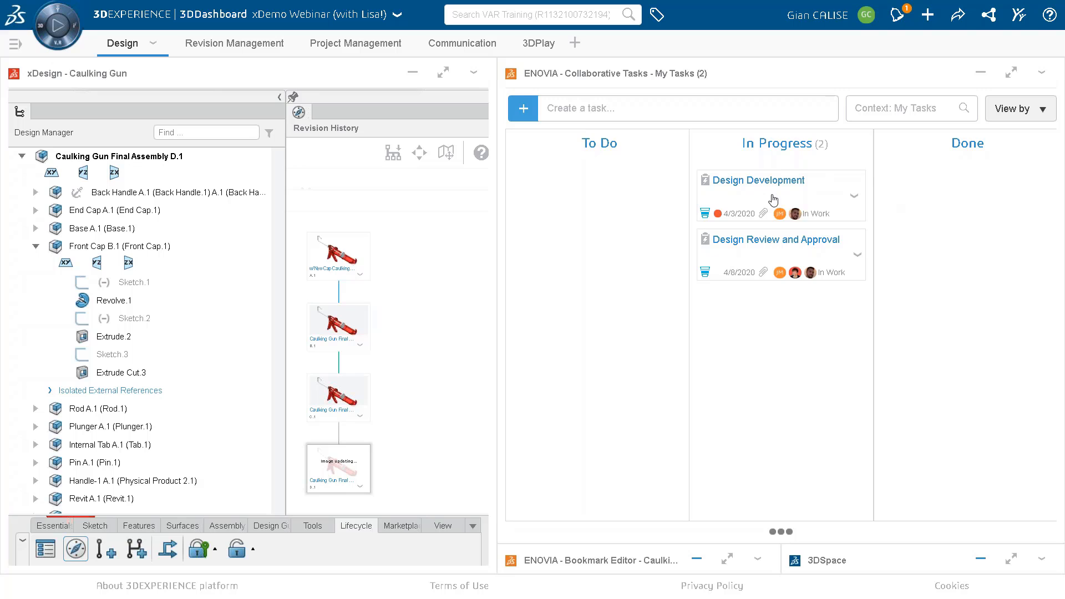
pyautogui.moveTo(773, 200); pyautogui.dragTo(981, 186)
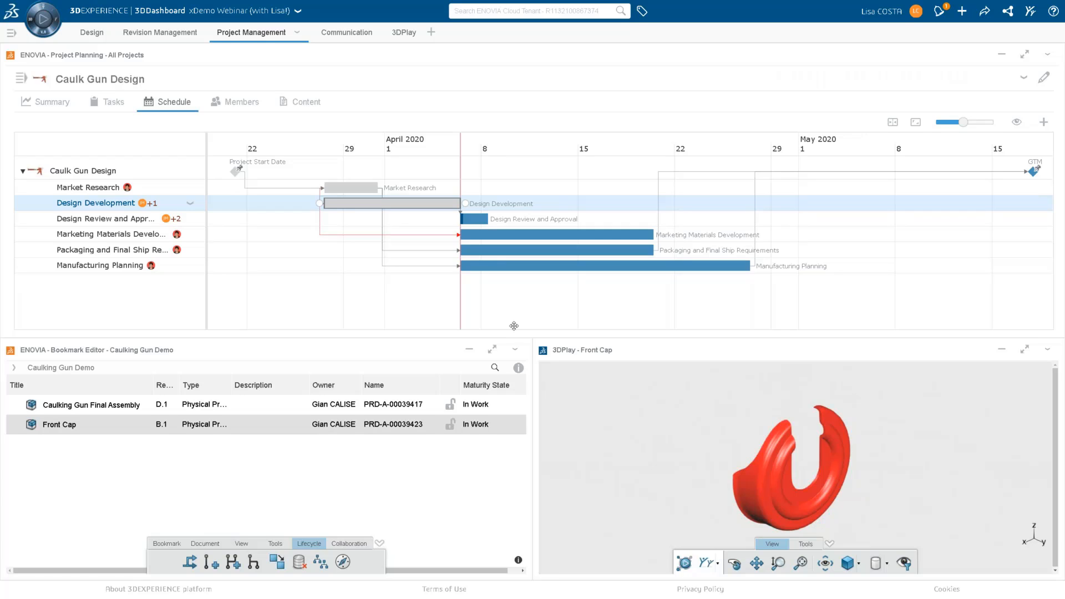
# Load the Caulking Gun Final Assembly from the bookmark into 3DPlay and inspect the front cap's opening from the front.
pyautogui.click(133, 405)
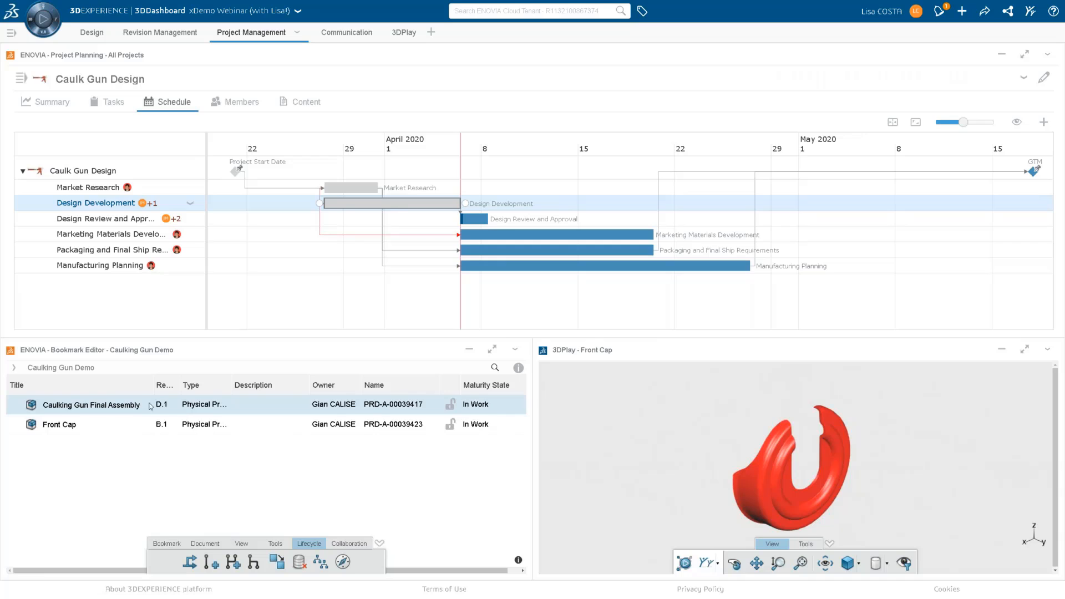
pyautogui.moveTo(133, 406); pyautogui.dragTo(688, 463)
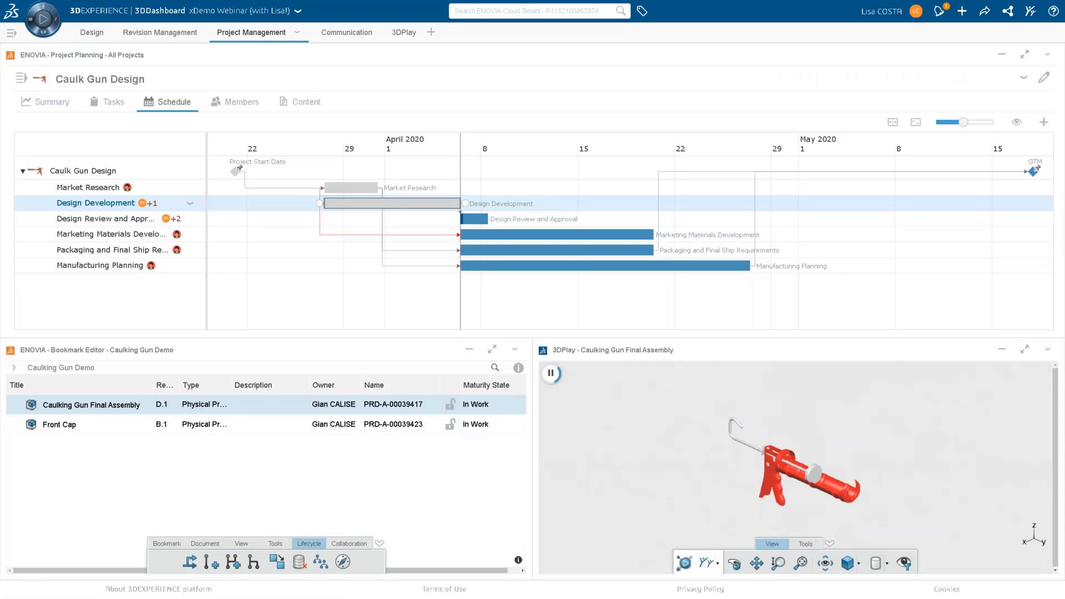
pyautogui.scroll(5, 835, 502)
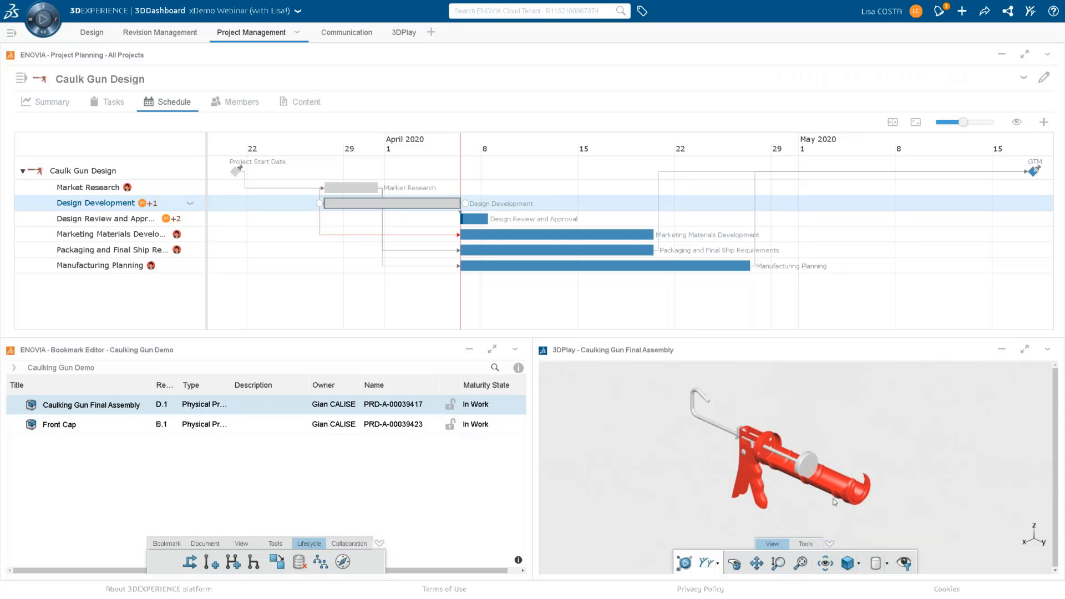
pyautogui.moveTo(858, 496); pyautogui.dragTo(775, 470, button='middle')
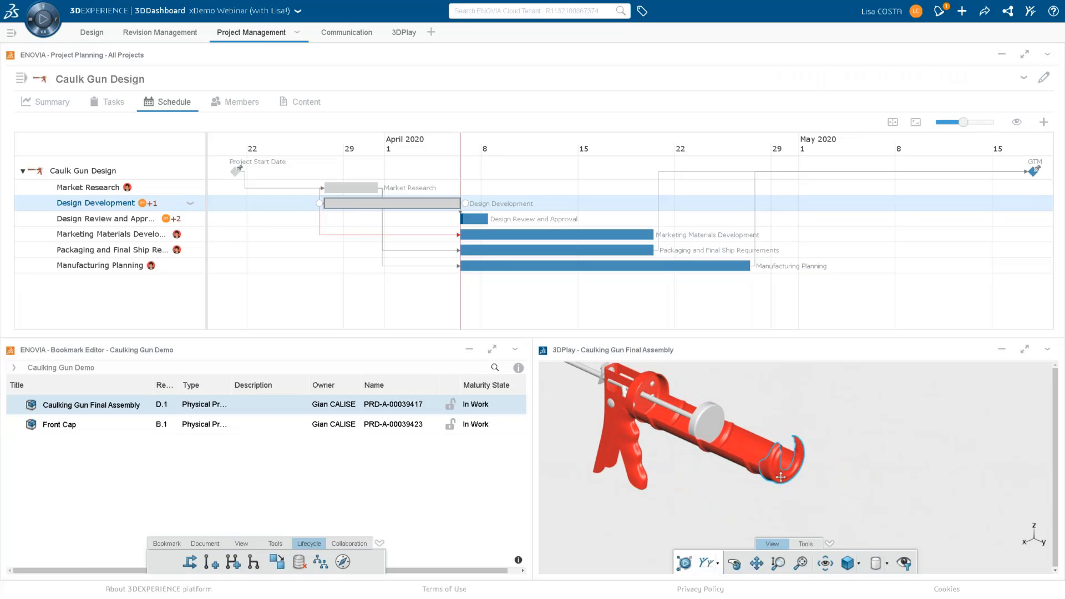
pyautogui.click(734, 563)
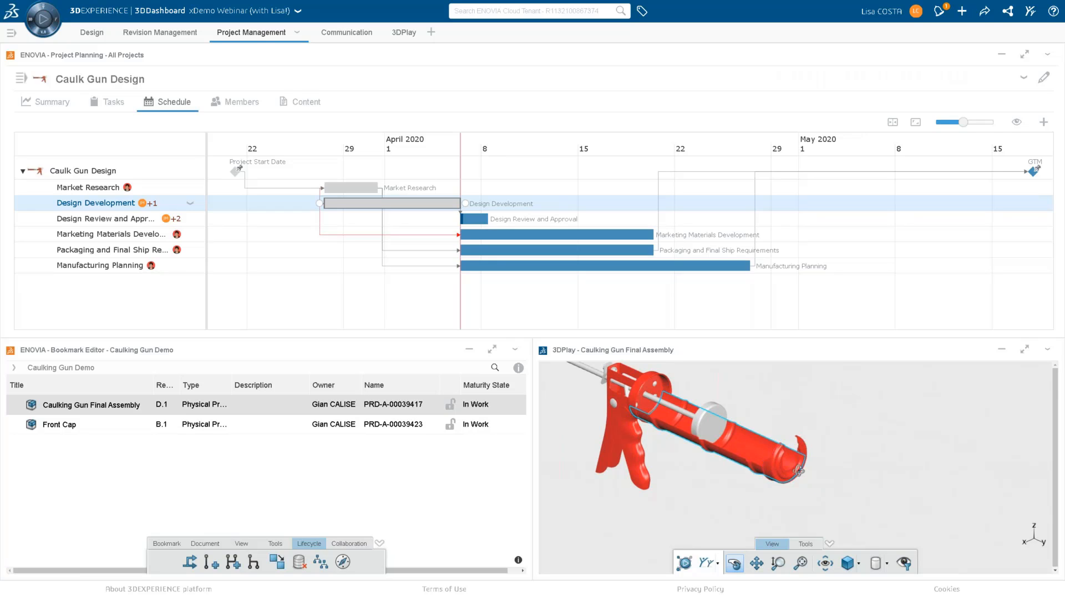
pyautogui.moveTo(802, 474); pyautogui.dragTo(773, 450, button='middle')
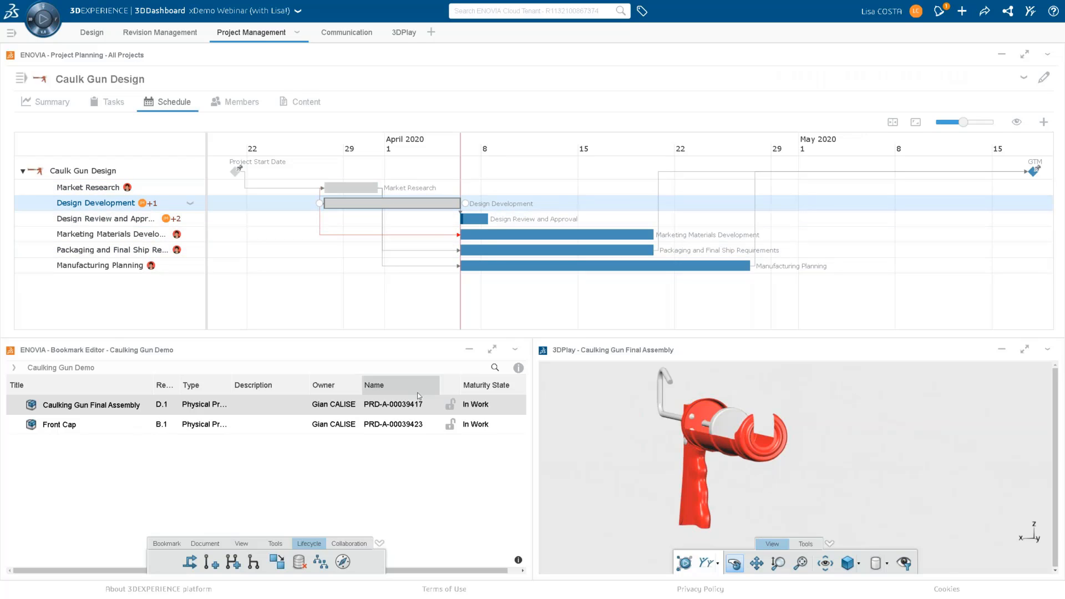
# Refresh the Caulking Gun Demo bookmark and change the maturity of the Caulking Gun Final Assembly to Released.
pyautogui.click(514, 349)
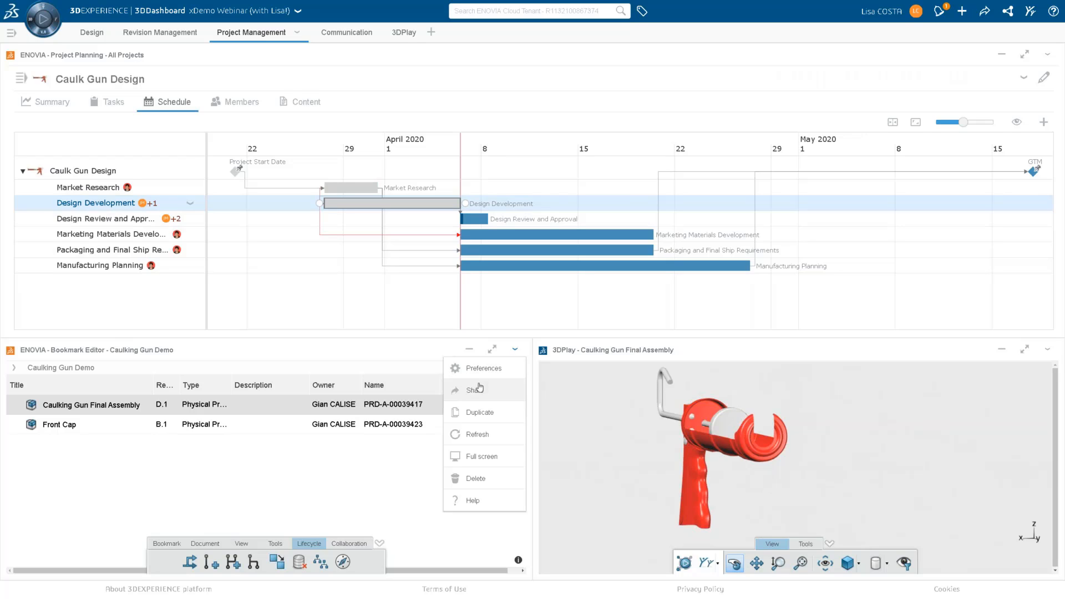
pyautogui.click(477, 434)
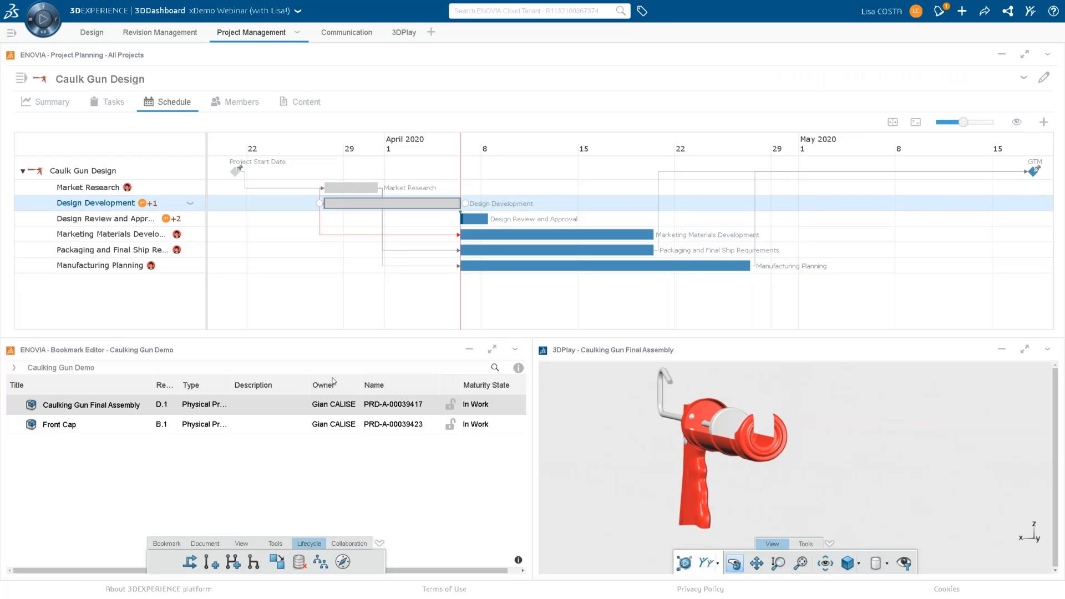
pyautogui.click(121, 411)
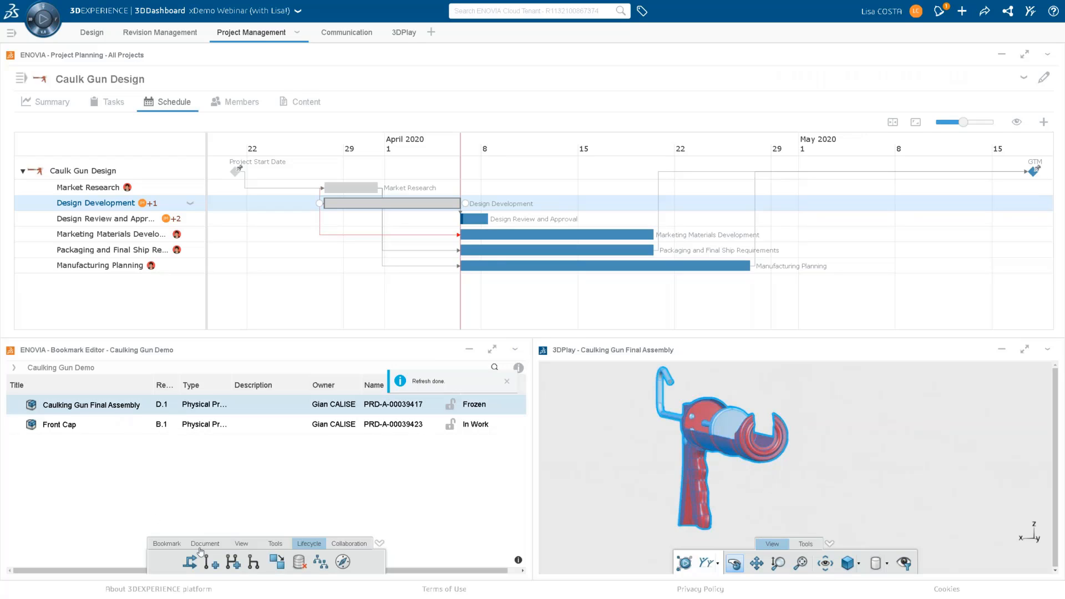
pyautogui.click(190, 562)
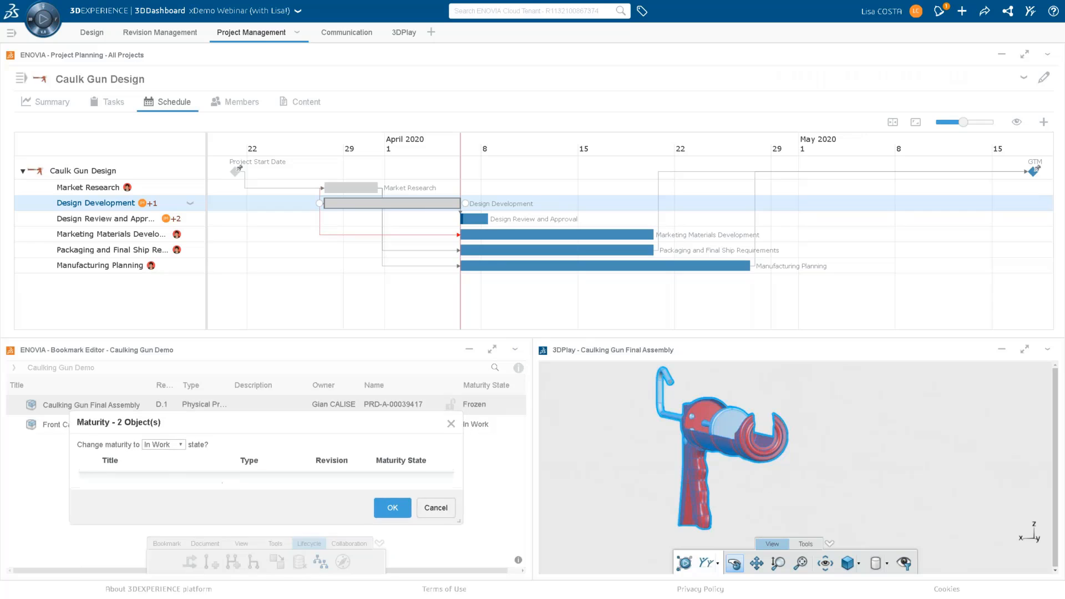
pyautogui.click(182, 445)
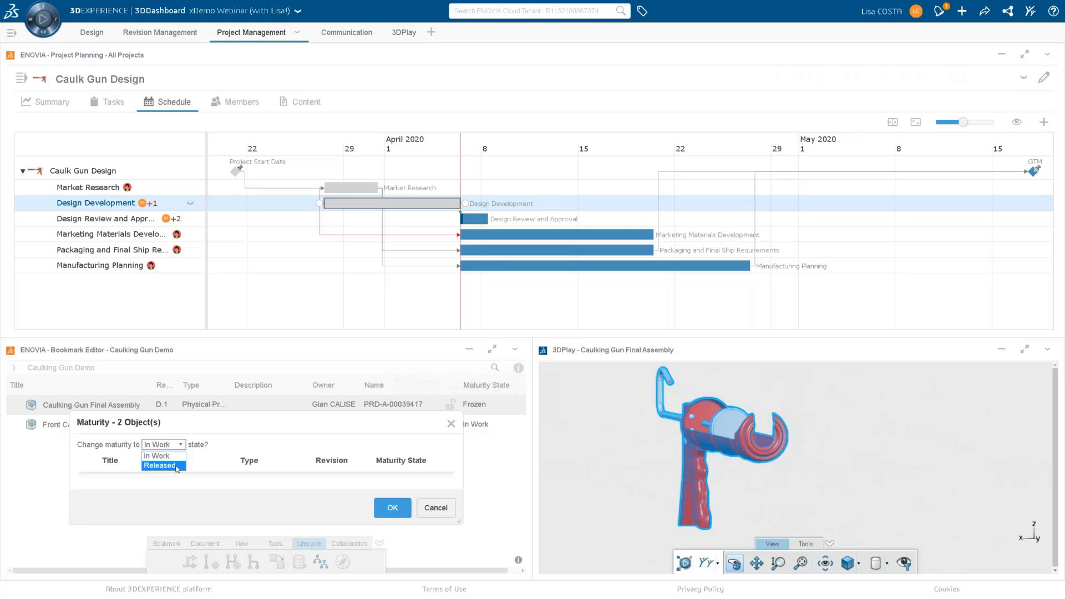
pyautogui.click(176, 466)
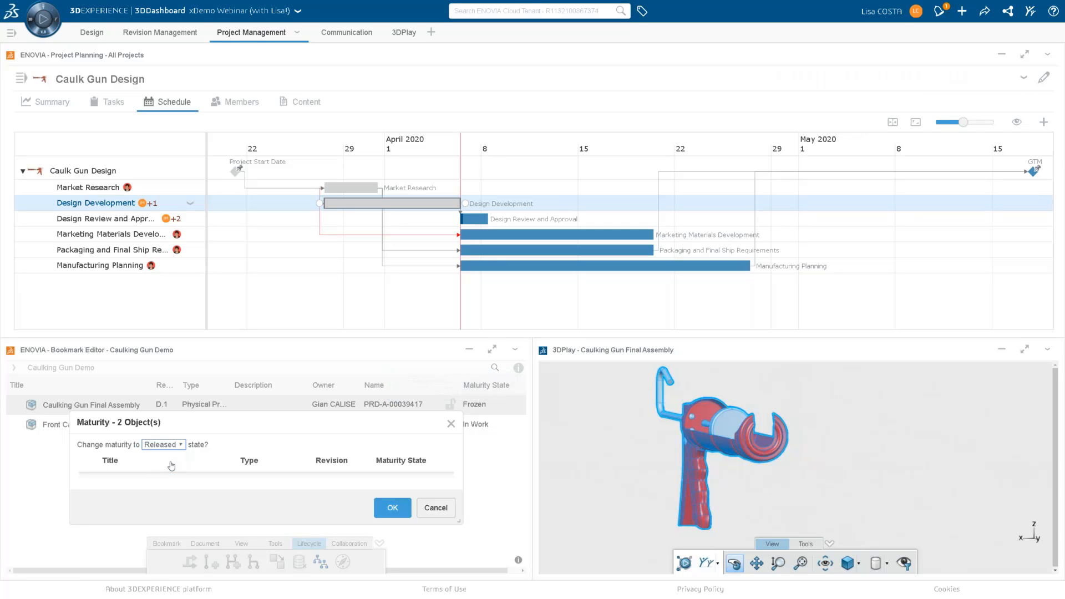
pyautogui.click(391, 508)
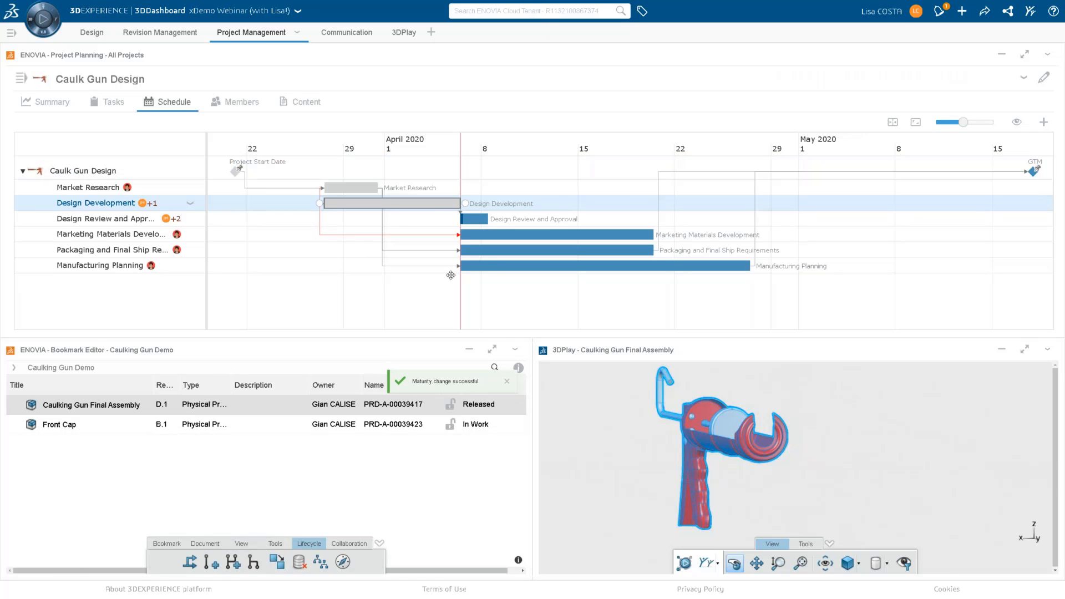
# Show the Caulk Gun Design project's task board and move Design Review and Approval to Done.
pyautogui.click(107, 104)
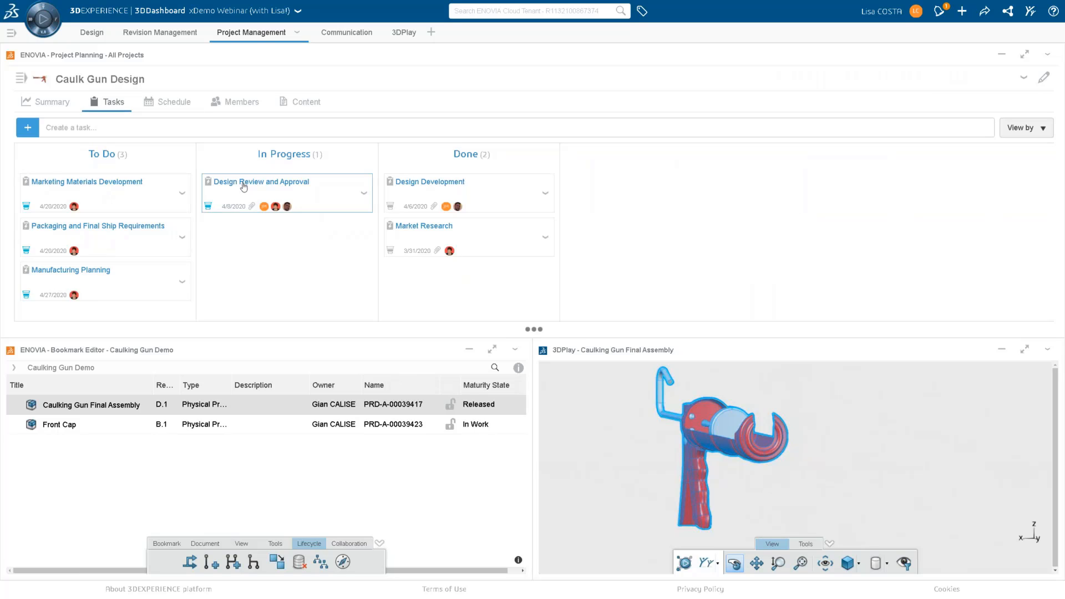
pyautogui.moveTo(245, 187); pyautogui.dragTo(466, 183)
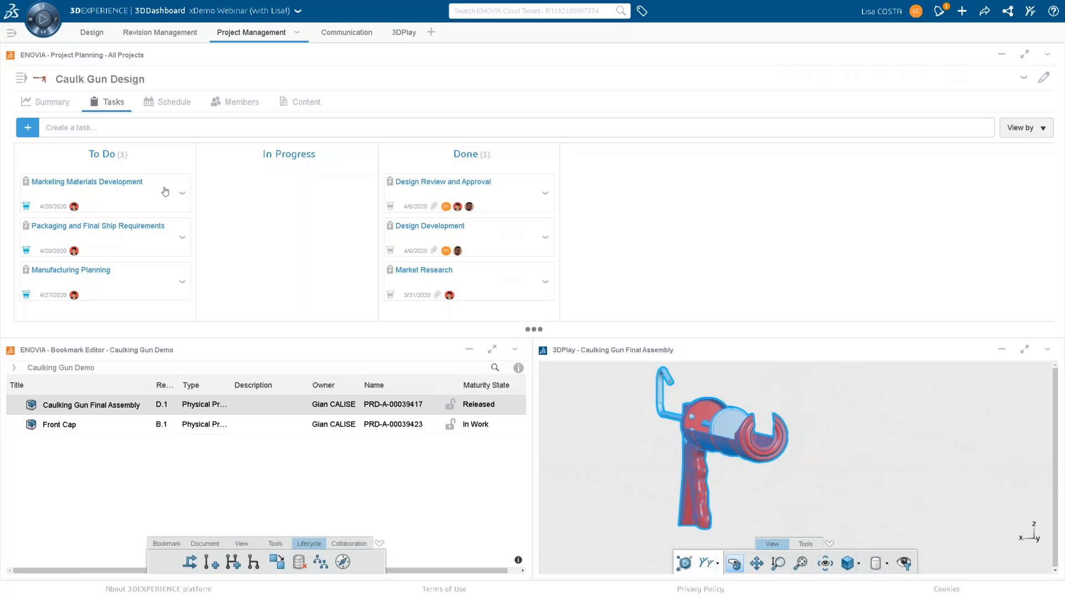
# Move Marketing Materials Development, Packaging and Final Ship Requirements, and Manufacturing Planning to In Progress.
pyautogui.moveTo(123, 198); pyautogui.dragTo(281, 199)
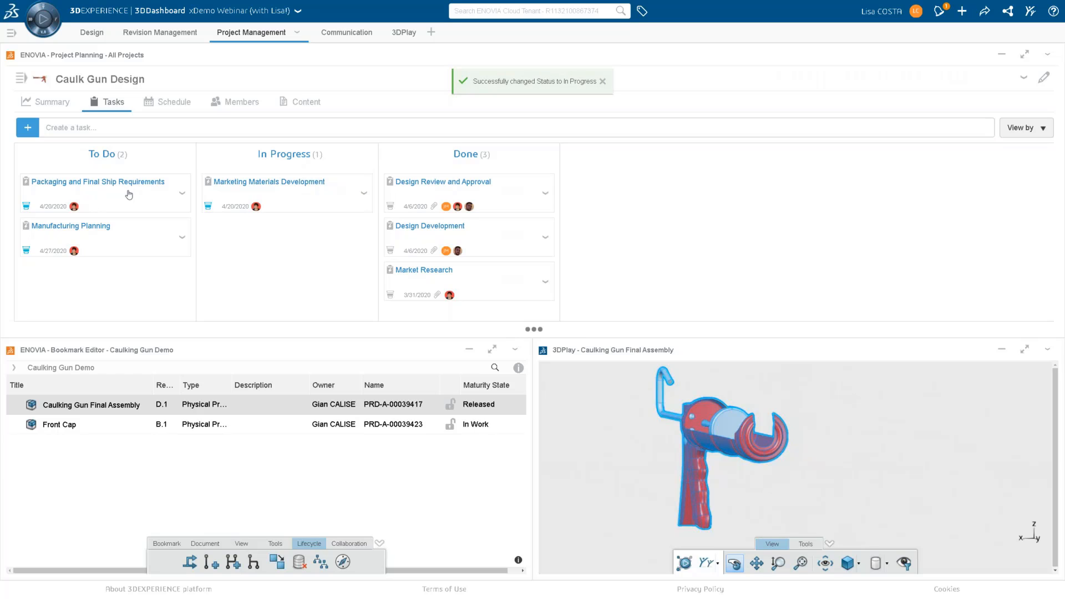
pyautogui.moveTo(141, 194); pyautogui.dragTo(293, 260)
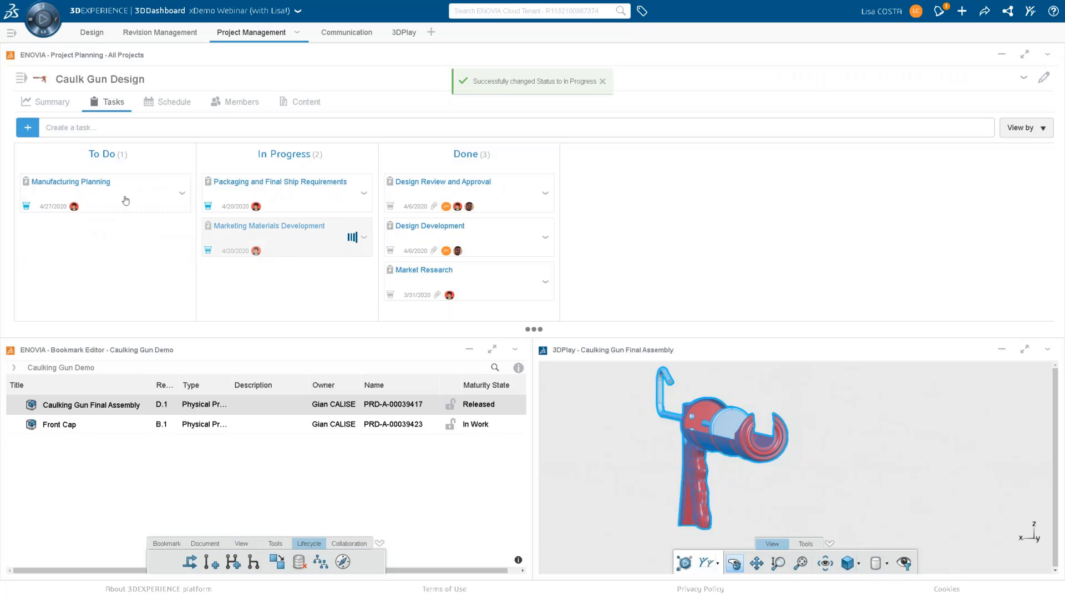
pyautogui.moveTo(114, 190); pyautogui.dragTo(349, 186)
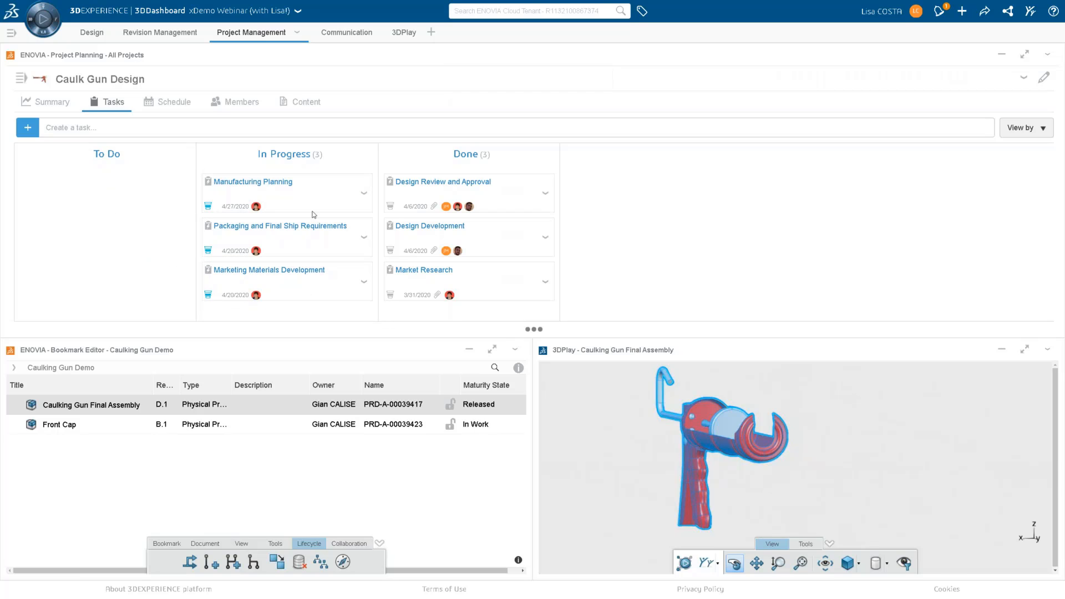
# Display the Caulk Gun Design project's schedule and clear the assembly's selection in the 3D view.
pyautogui.click(169, 102)
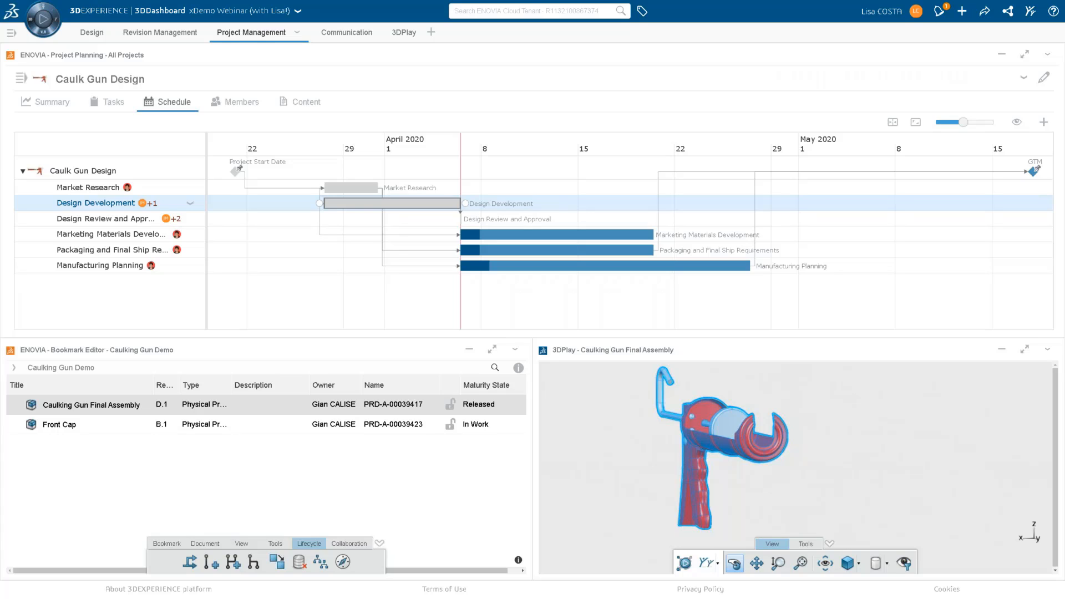
pyautogui.click(919, 484)
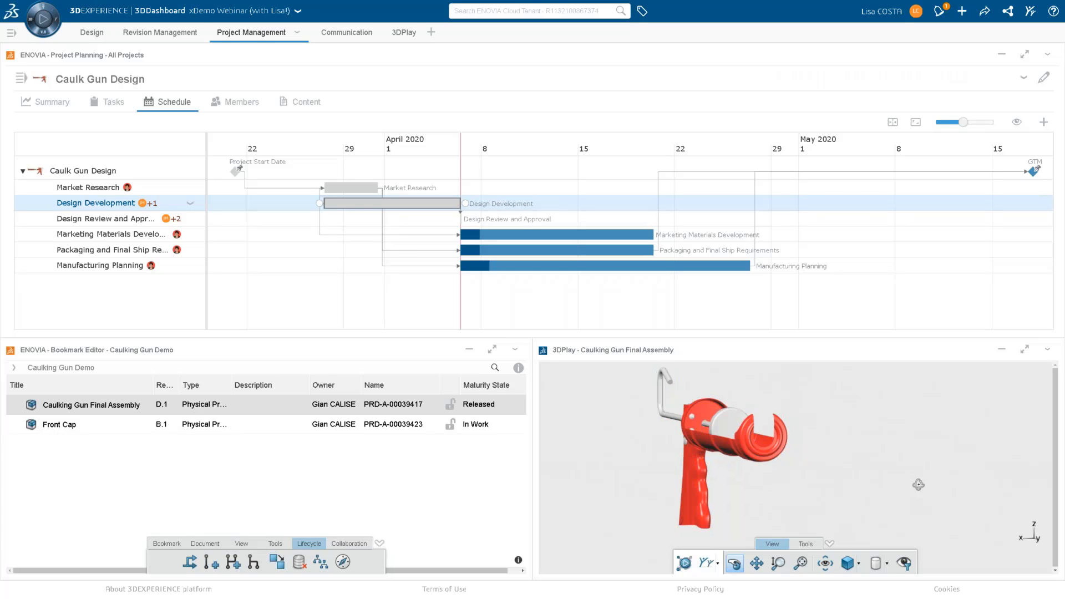